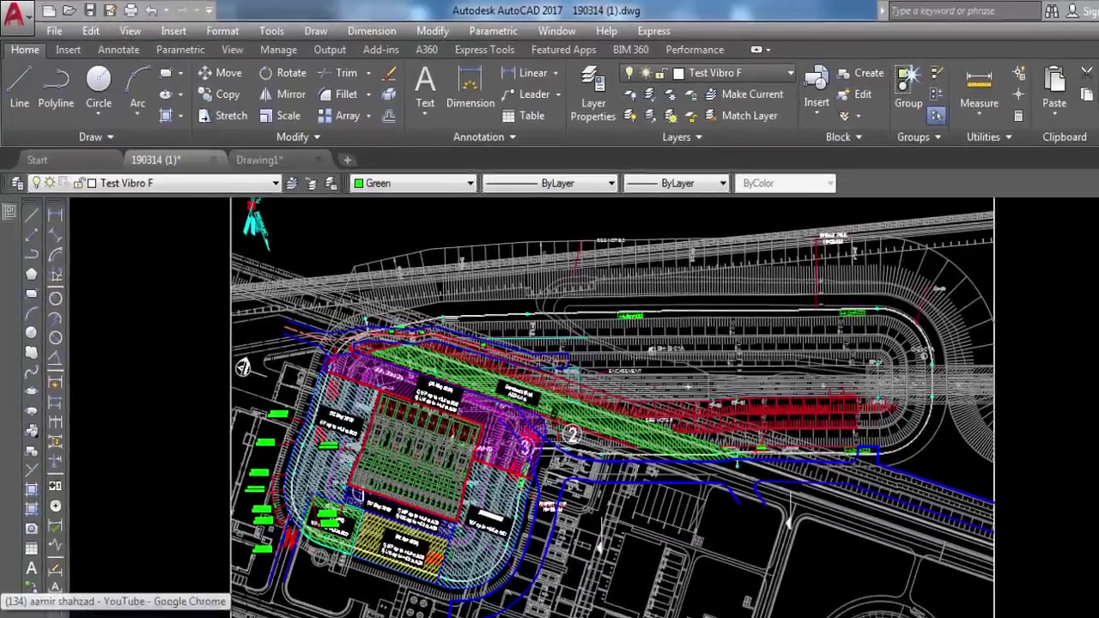
# Switch from the site plan drawing to Drawing1.
pyautogui.click(67, 614)
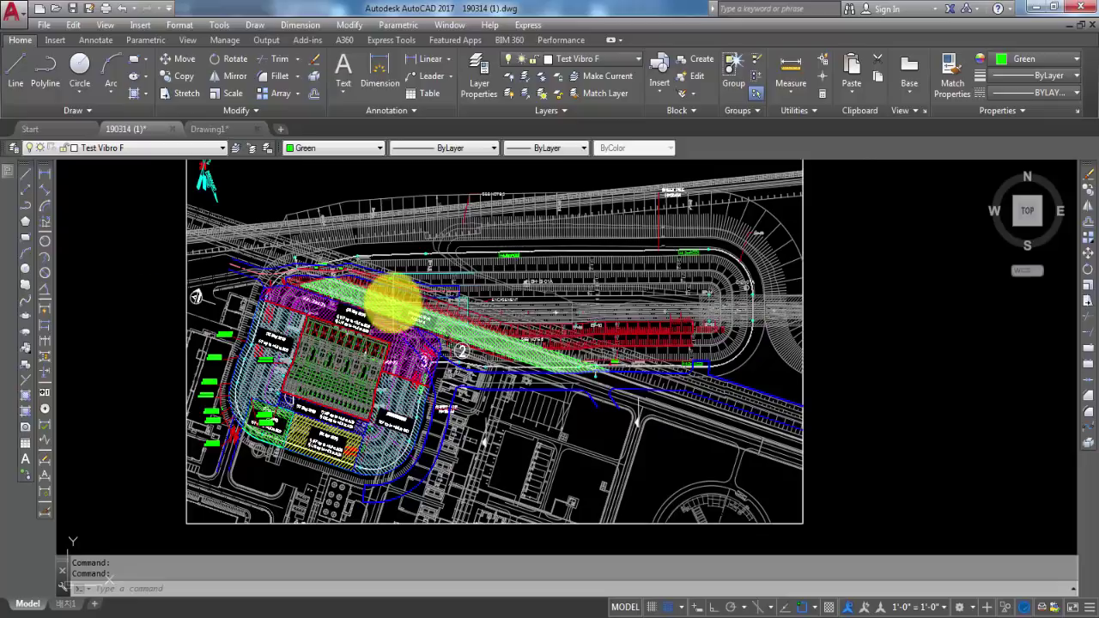
pyautogui.click(369, 292)
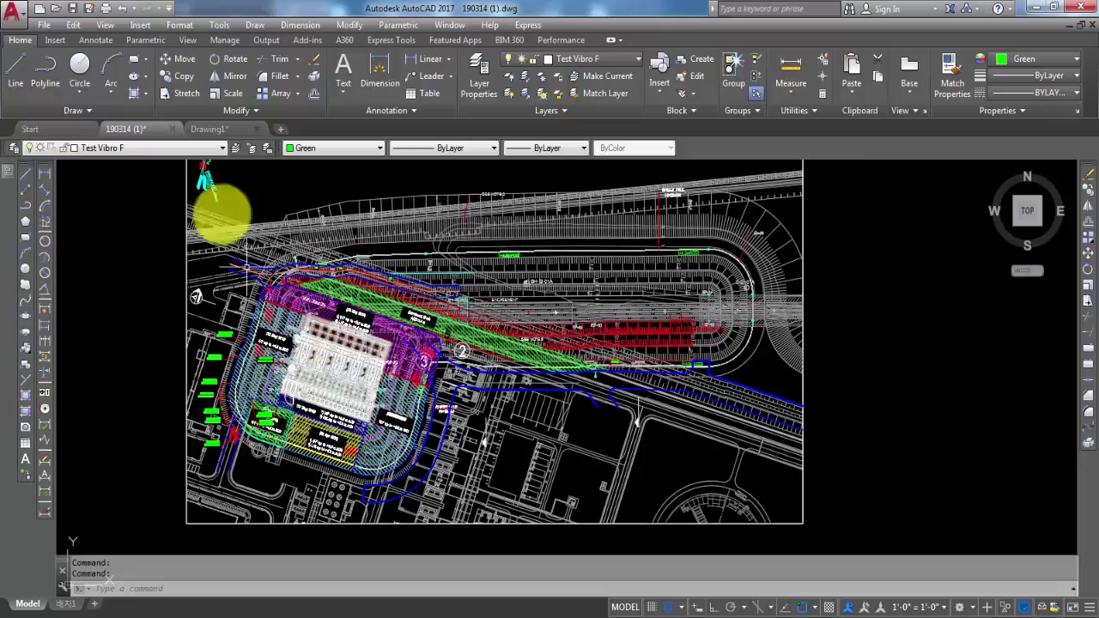
pyautogui.click(221, 129)
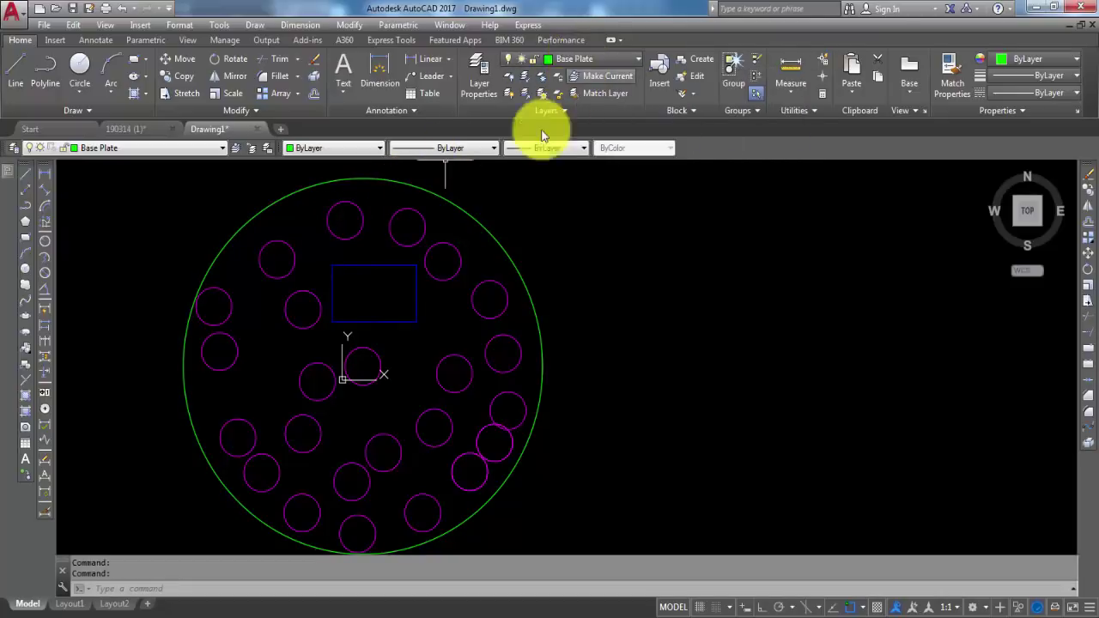
# Check the layers of a small circle near the rectangle and of the rectangle itself, clearing the selection after each.
pyautogui.click(438, 244)
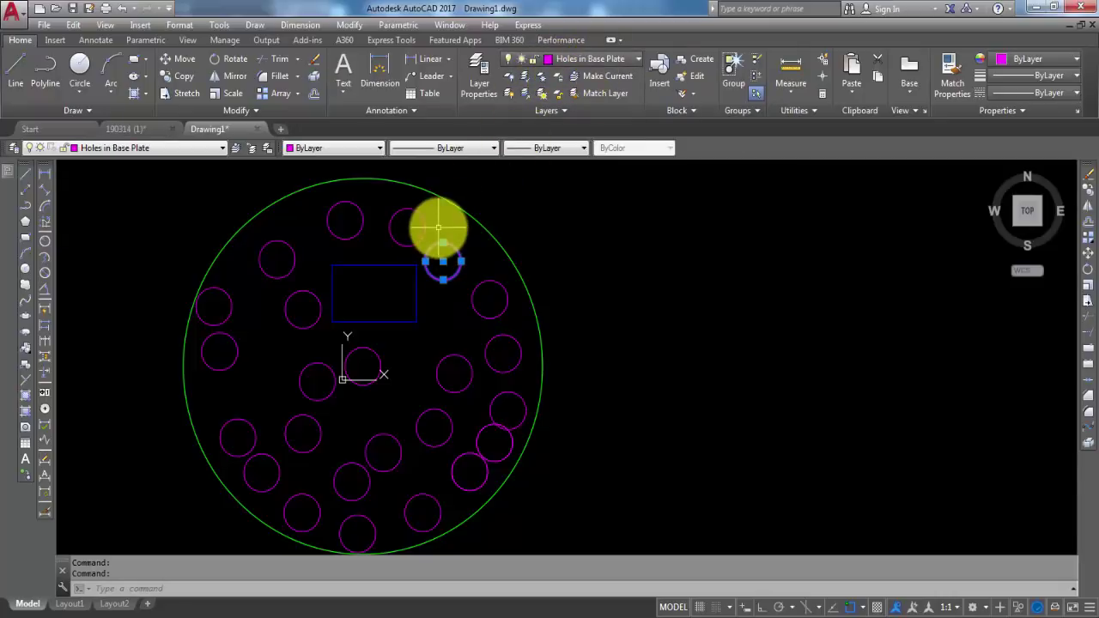
pyautogui.press('Escape')
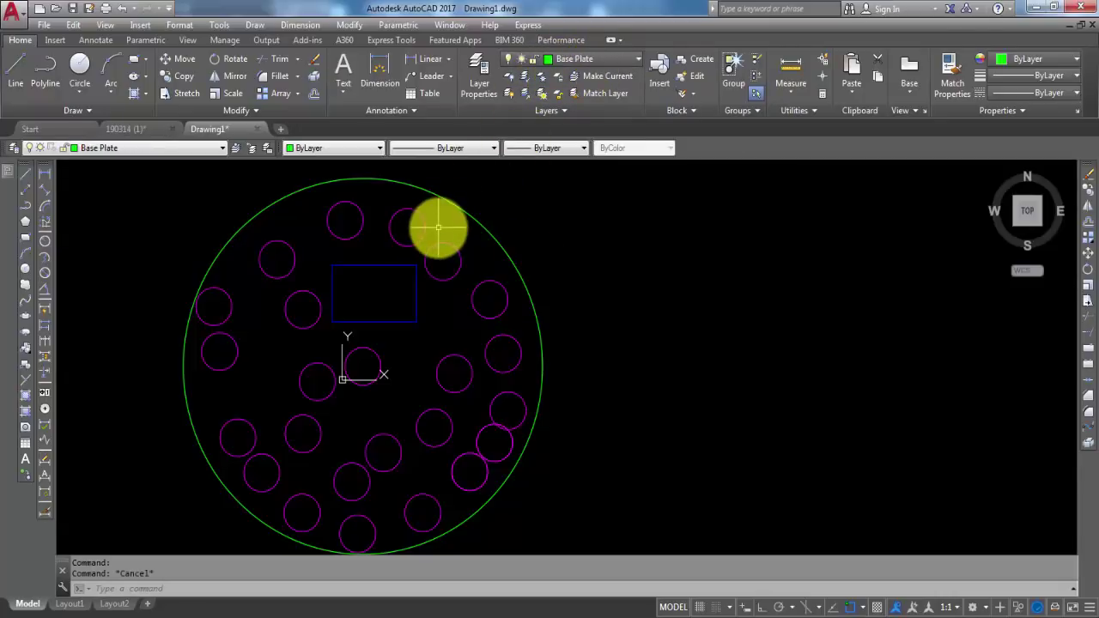
pyautogui.click(395, 265)
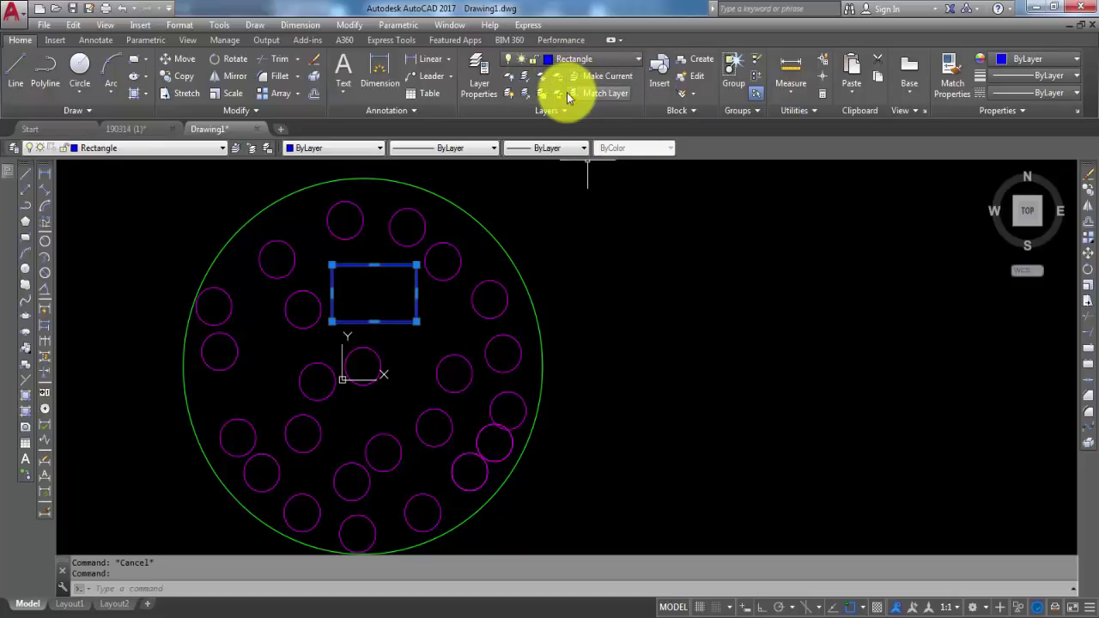
pyautogui.press('Escape')
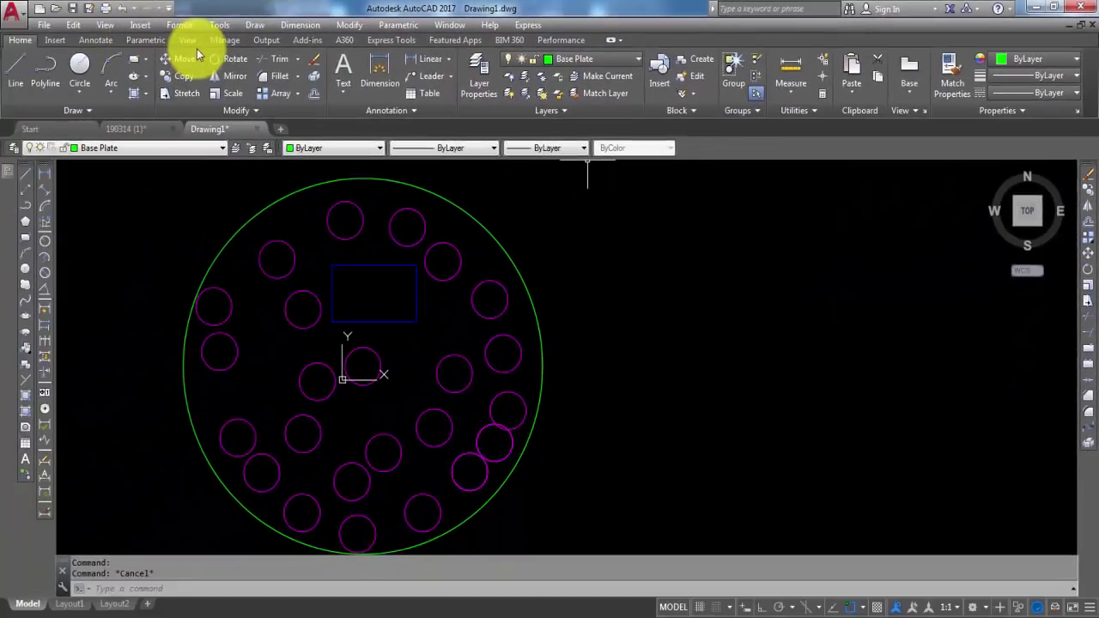
pyautogui.click(188, 41)
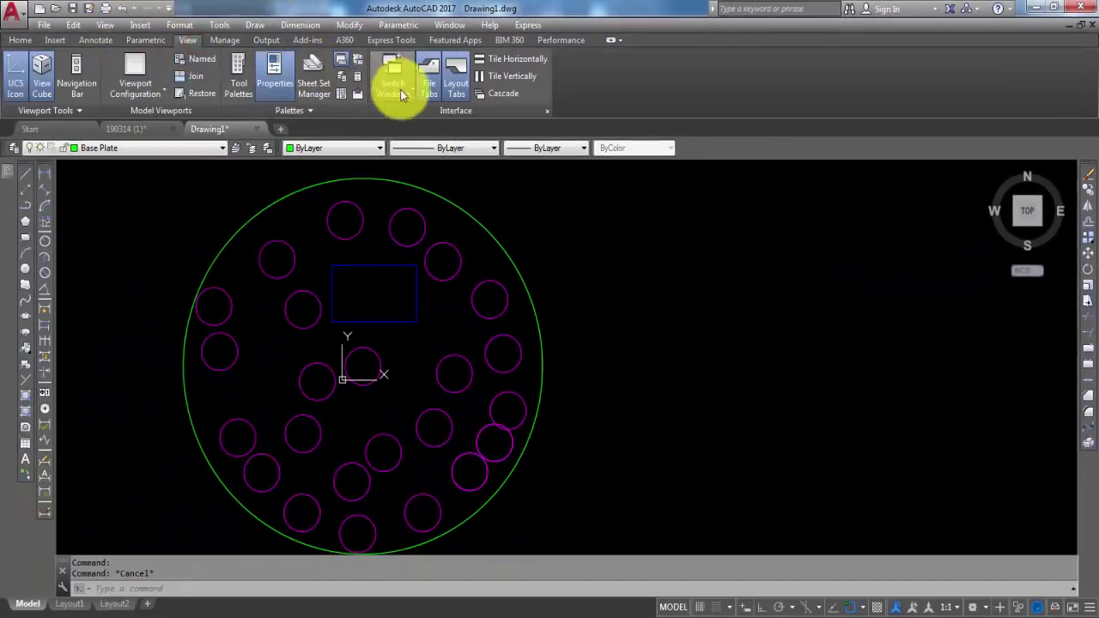
pyautogui.click(274, 86)
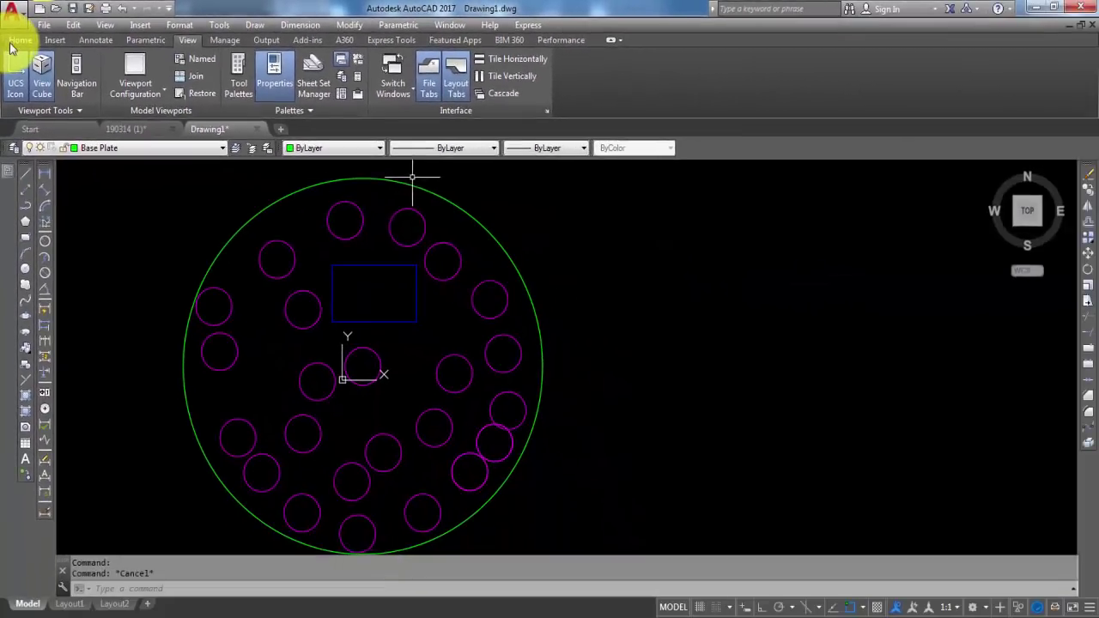
pyautogui.click(14, 41)
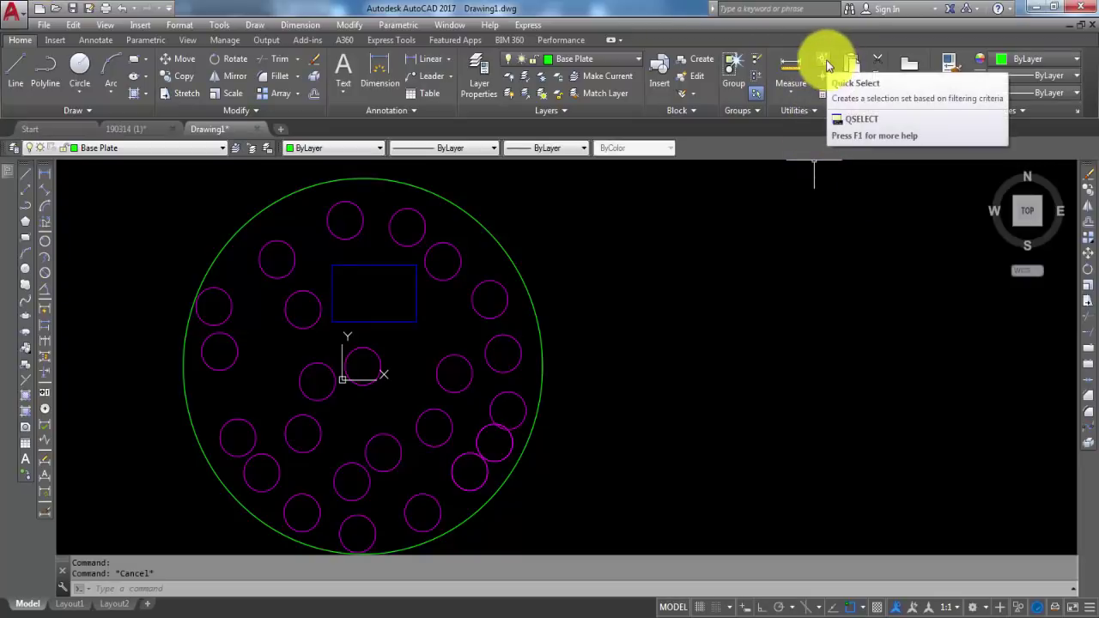
# Start a Quick Select on the entire drawing and set the object type to Circle.
pyautogui.click(825, 64)
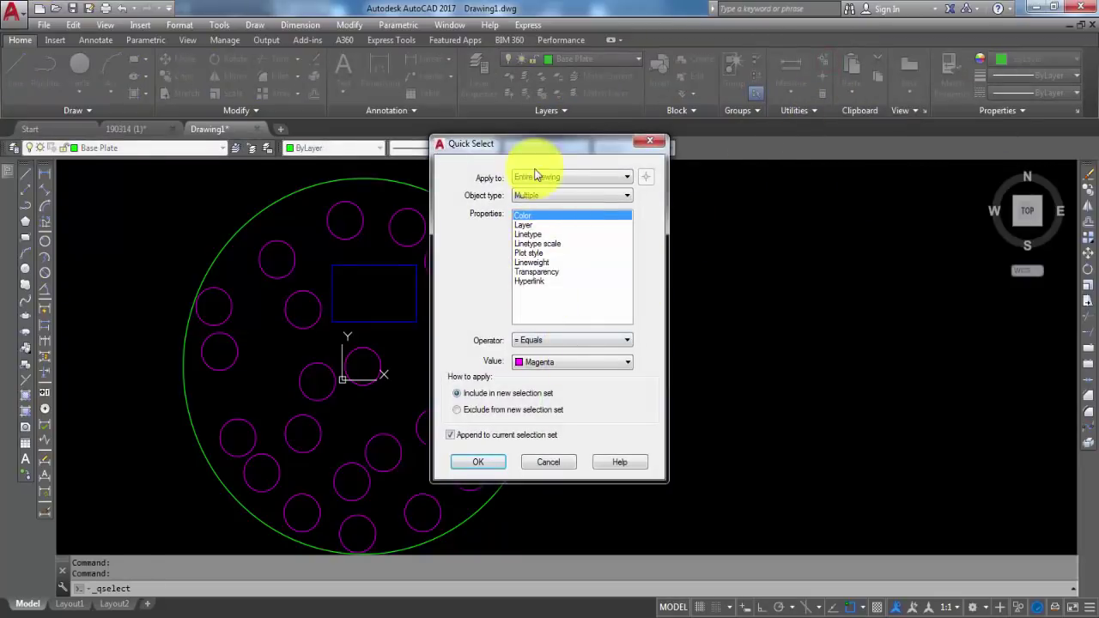
pyautogui.moveTo(530, 153)
pyautogui.mouseDown()
pyautogui.moveTo(610, 179)
pyautogui.moveTo(800, 189)
pyautogui.mouseUp()
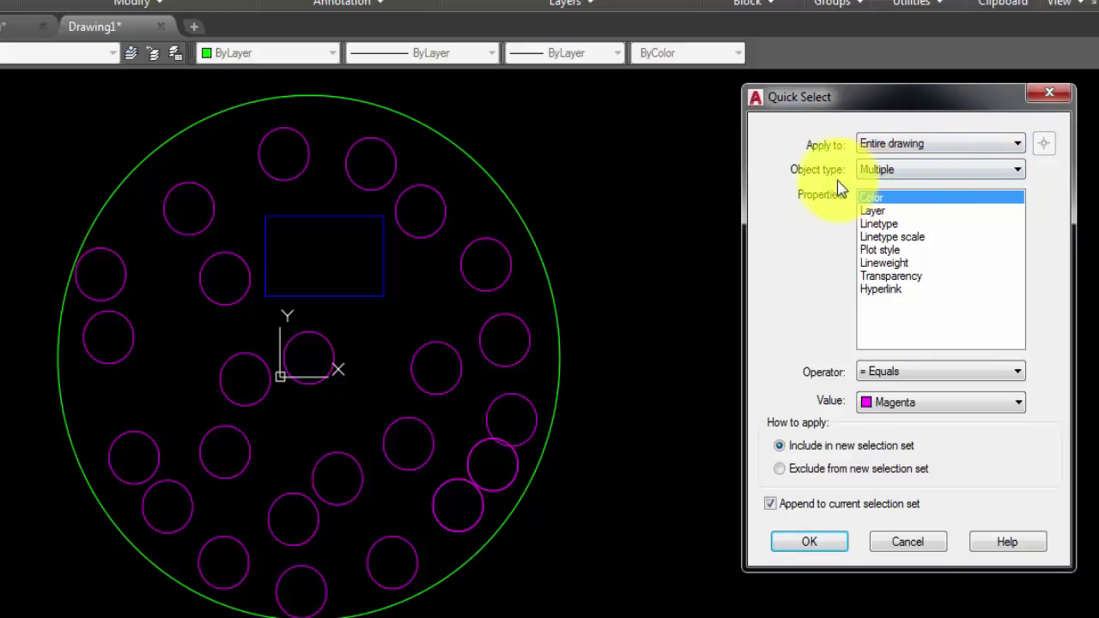
pyautogui.click(921, 176)
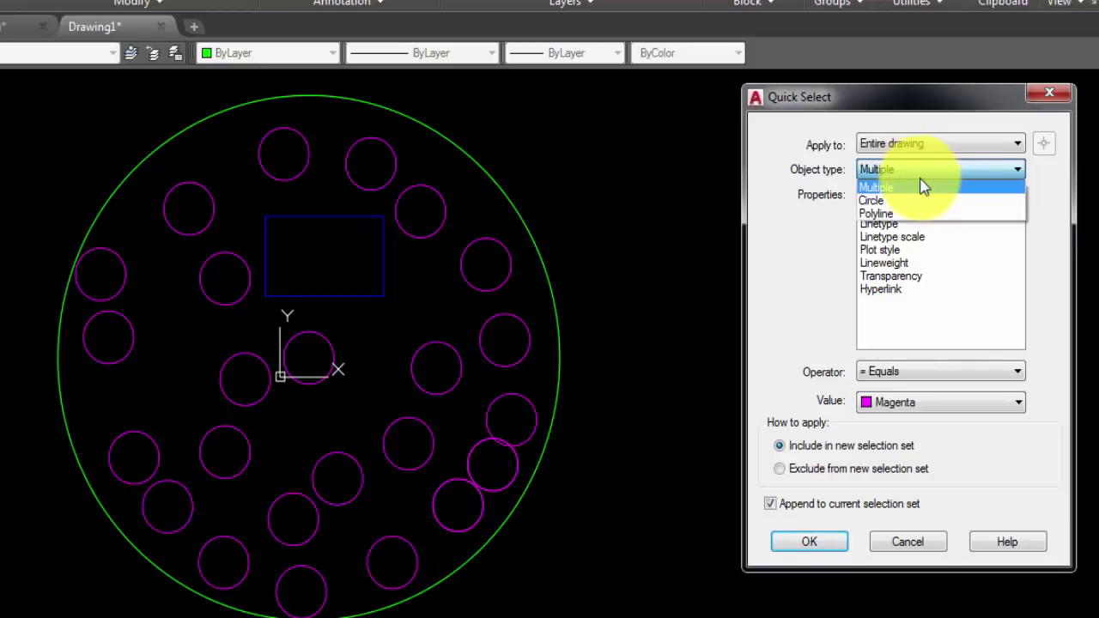
pyautogui.click(865, 199)
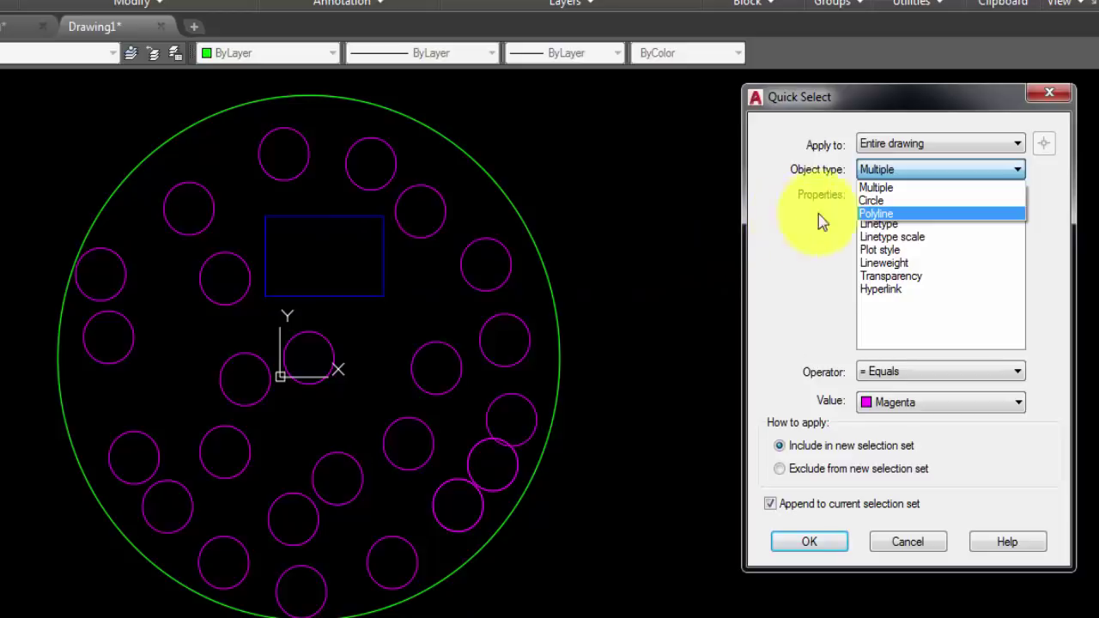
pyautogui.click(877, 171)
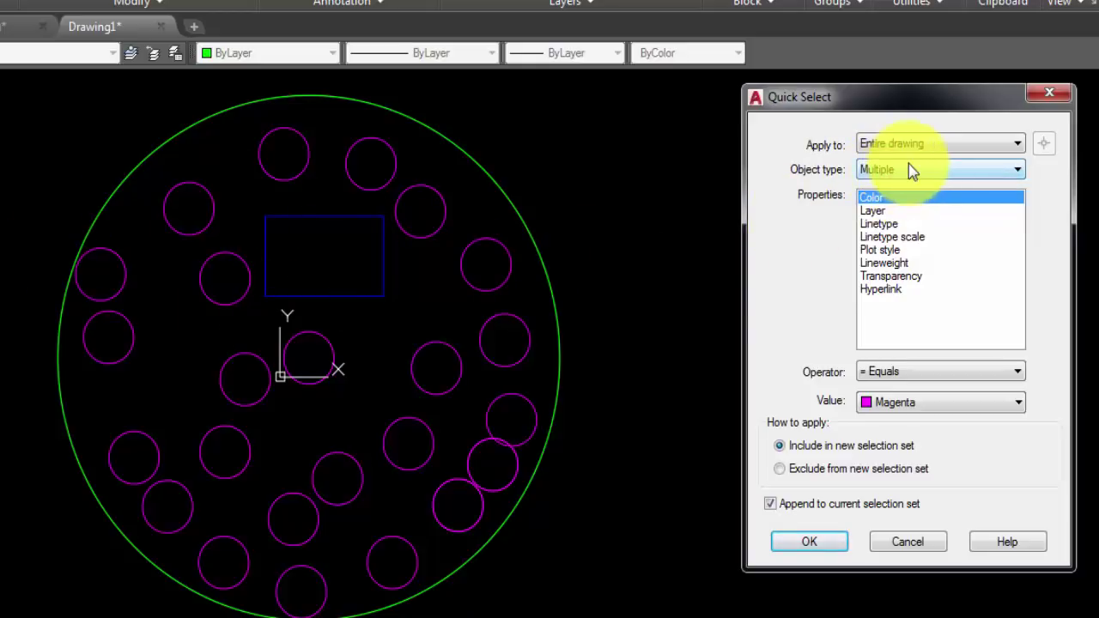
pyautogui.click(912, 170)
pyautogui.click(895, 200)
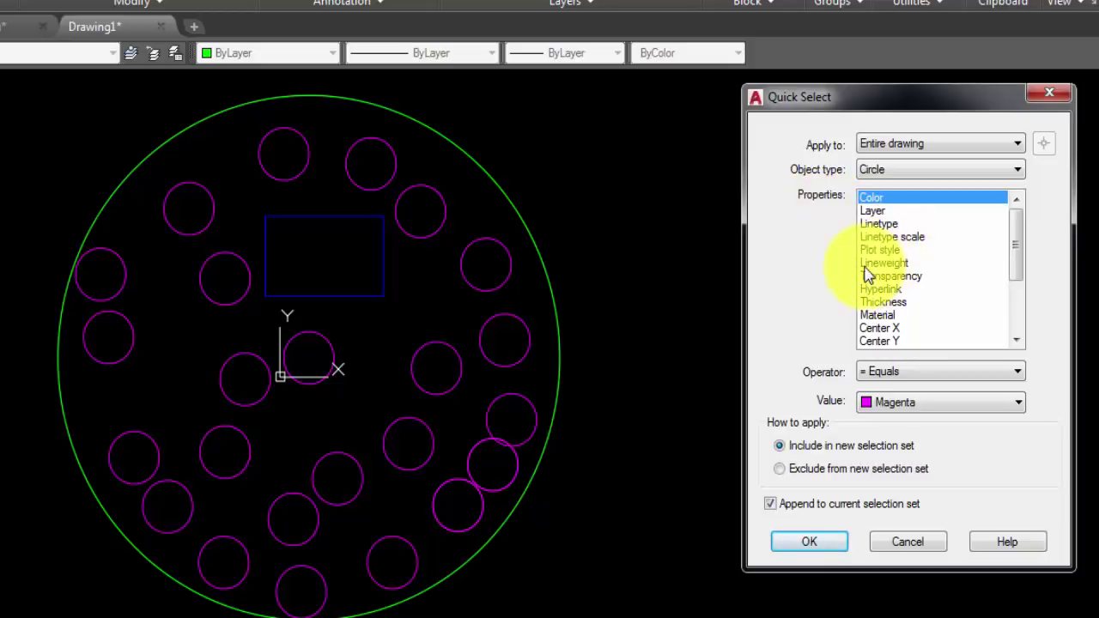
# Filter the circles by Layer equal to Holes in Base Plate and apply the Quick Select.
pyautogui.click(881, 210)
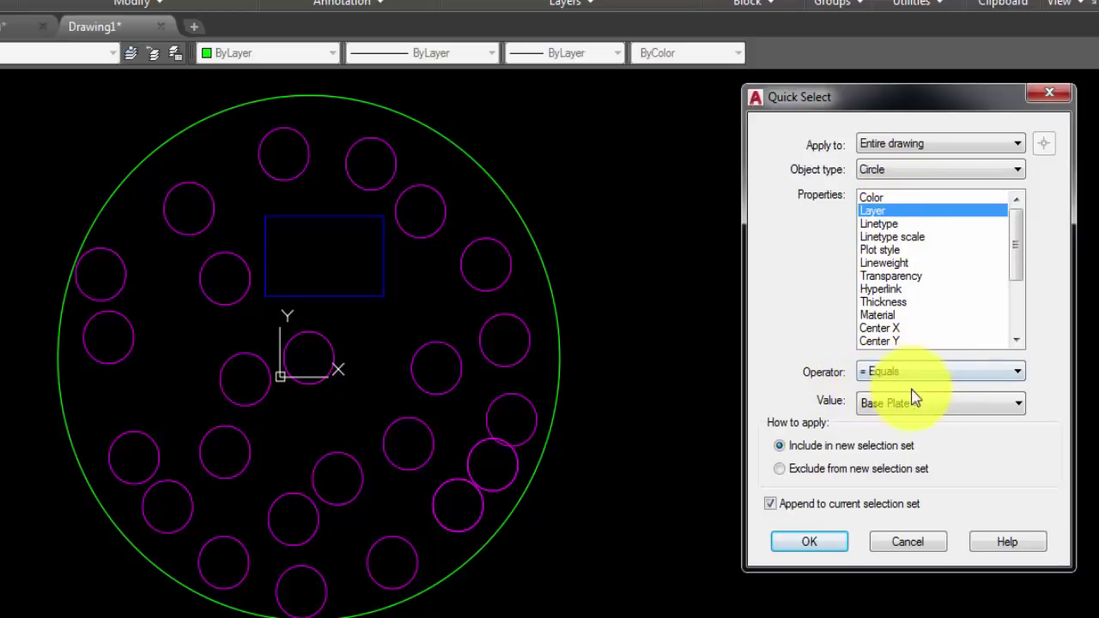
pyautogui.click(955, 367)
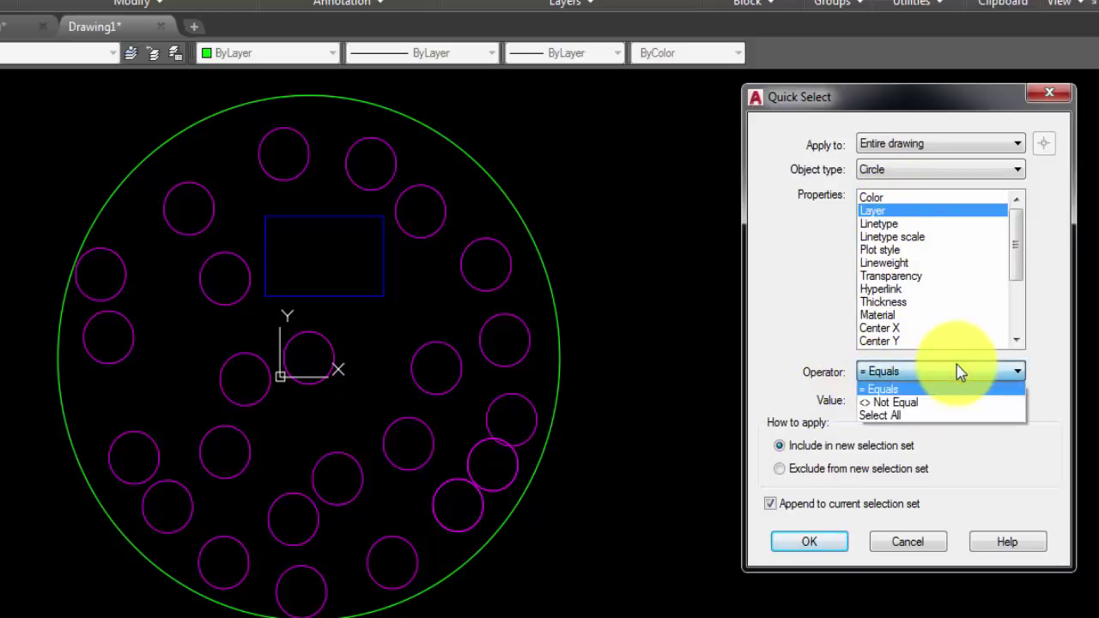
pyautogui.click(959, 370)
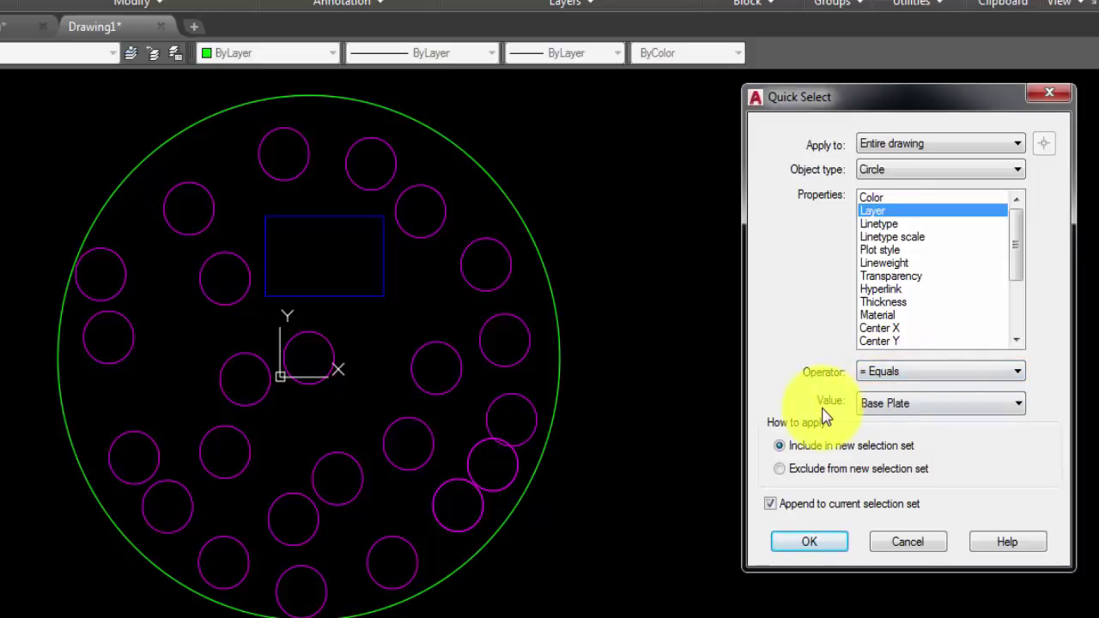
pyautogui.click(919, 405)
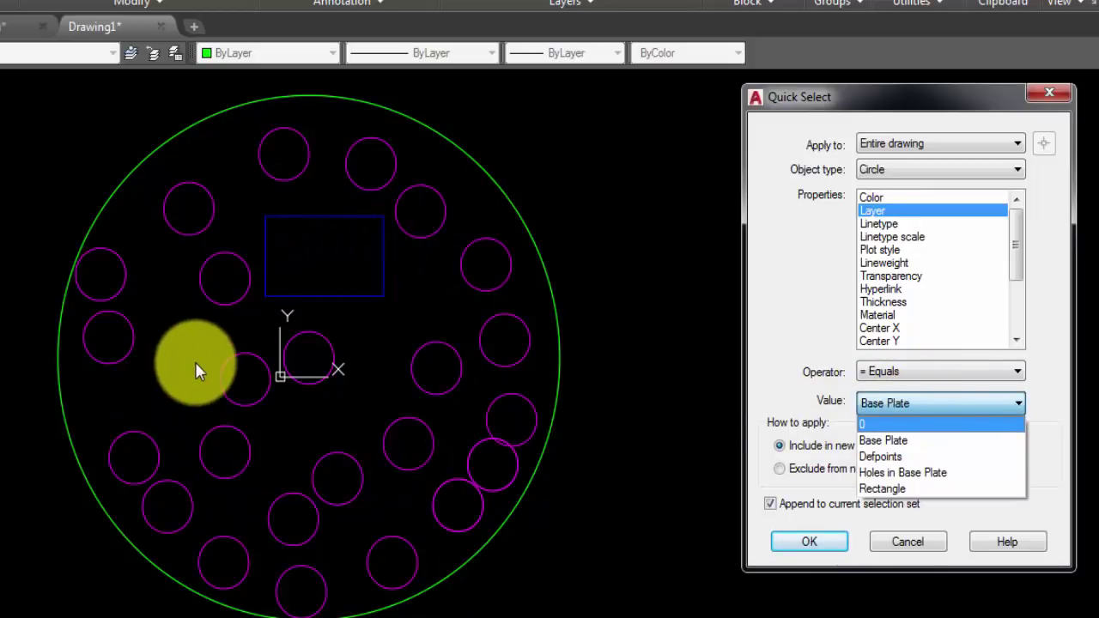
pyautogui.click(931, 474)
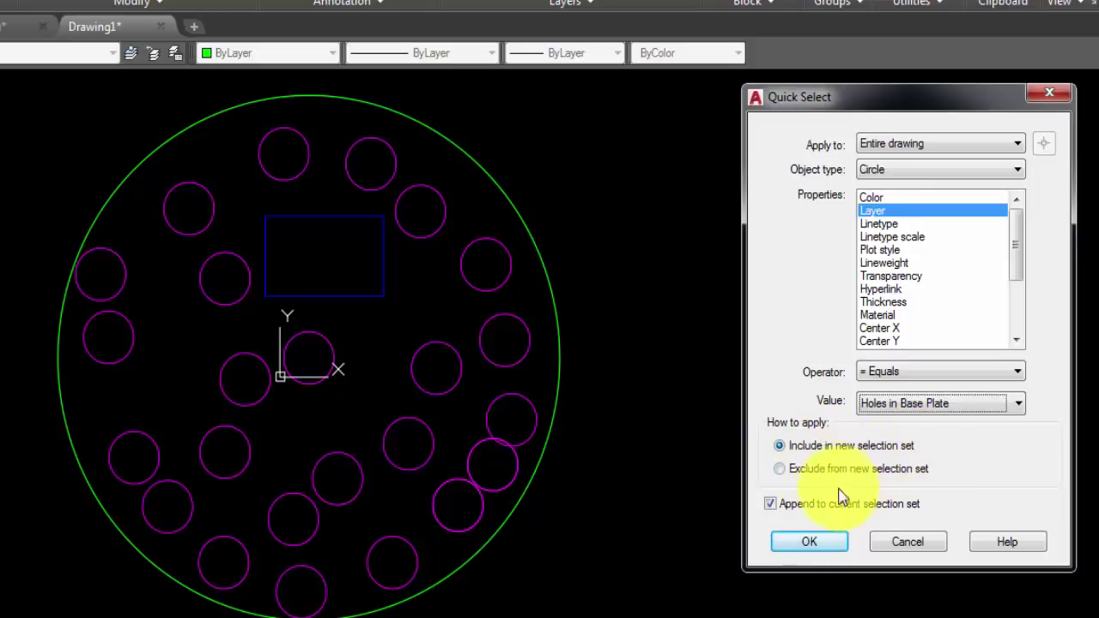
pyautogui.click(810, 542)
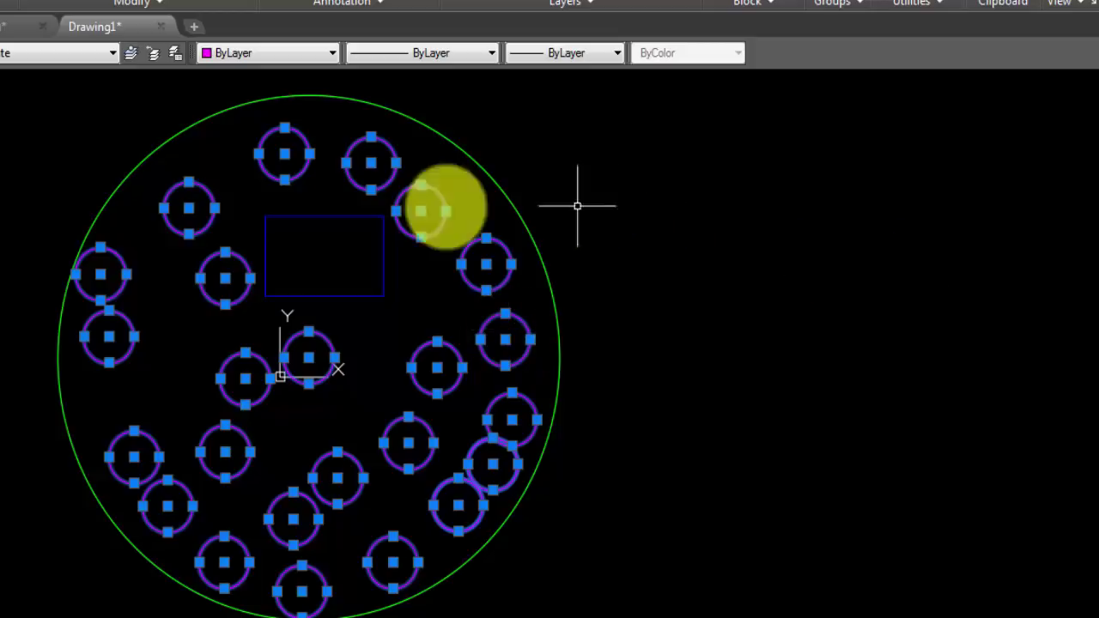
# Examine the properties of the selected hole circles, close the properties, and clear the selection.
pyautogui.hotkey('ctrl', '1')
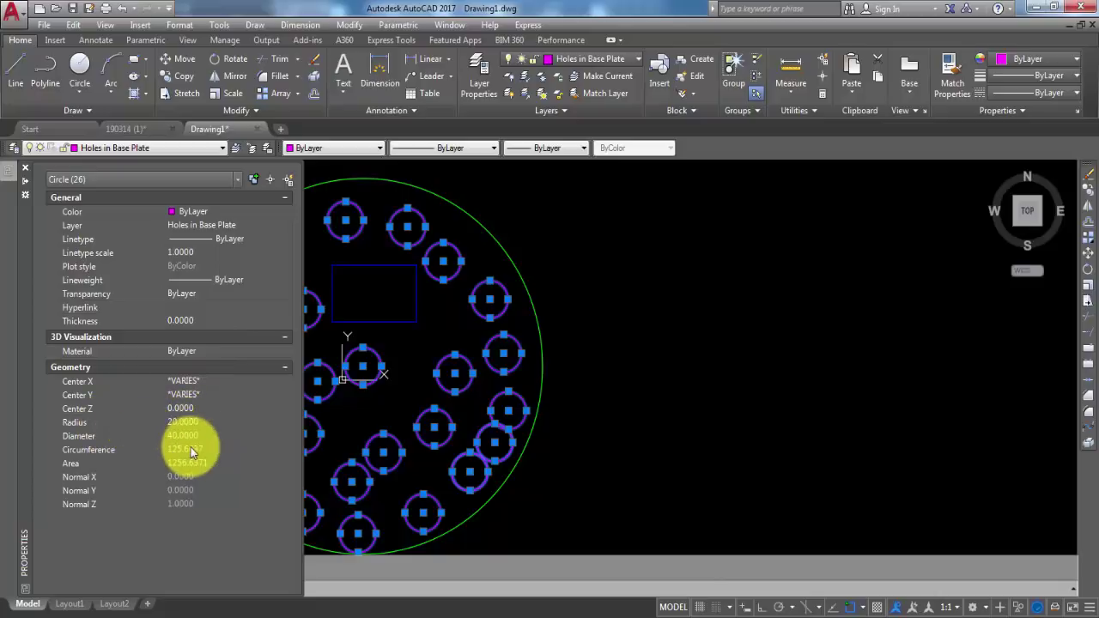
pyautogui.hotkey('ctrl', '1')
pyautogui.press('Escape')
pyautogui.press('Escape')
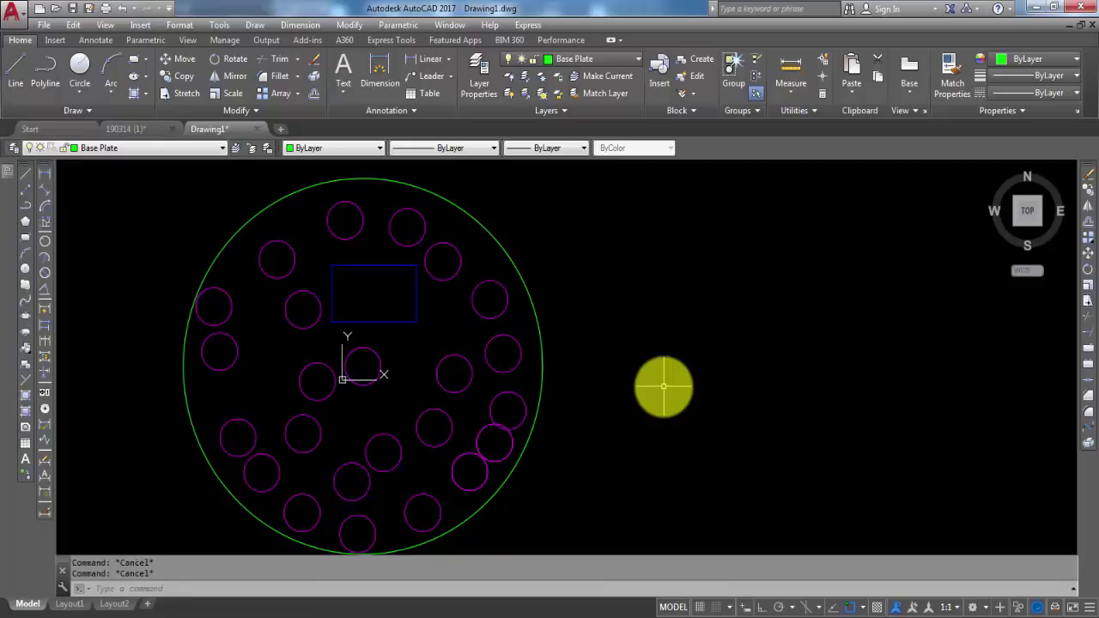
# Quick-select all object types on the Base Plate layer across the entire drawing, and clear the selection.
pyautogui.click(823, 60)
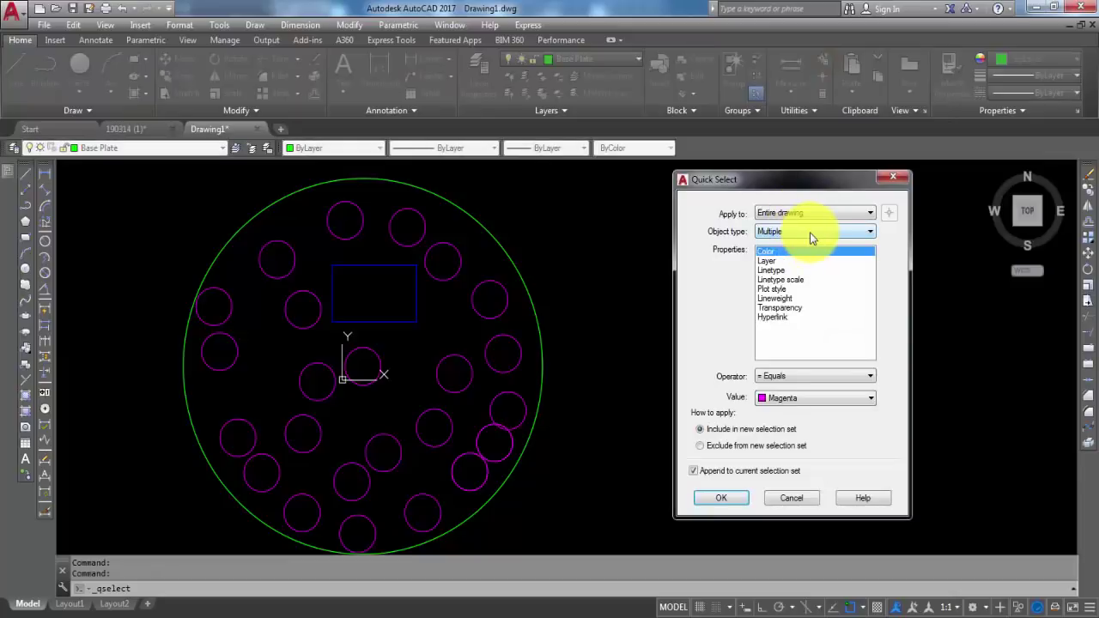
pyautogui.click(770, 261)
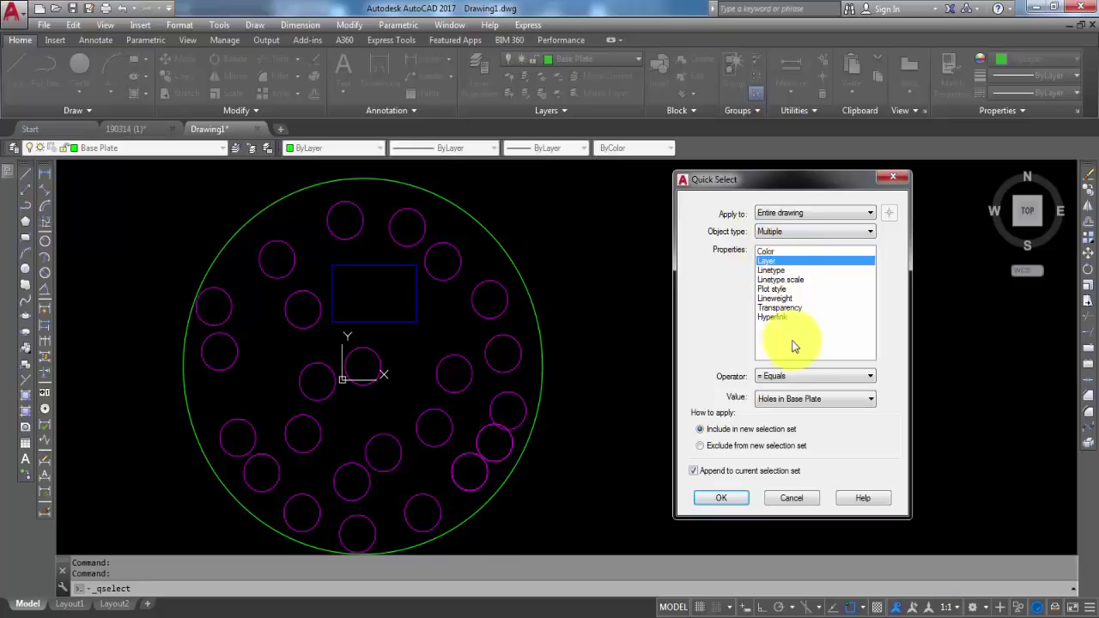
pyautogui.click(795, 399)
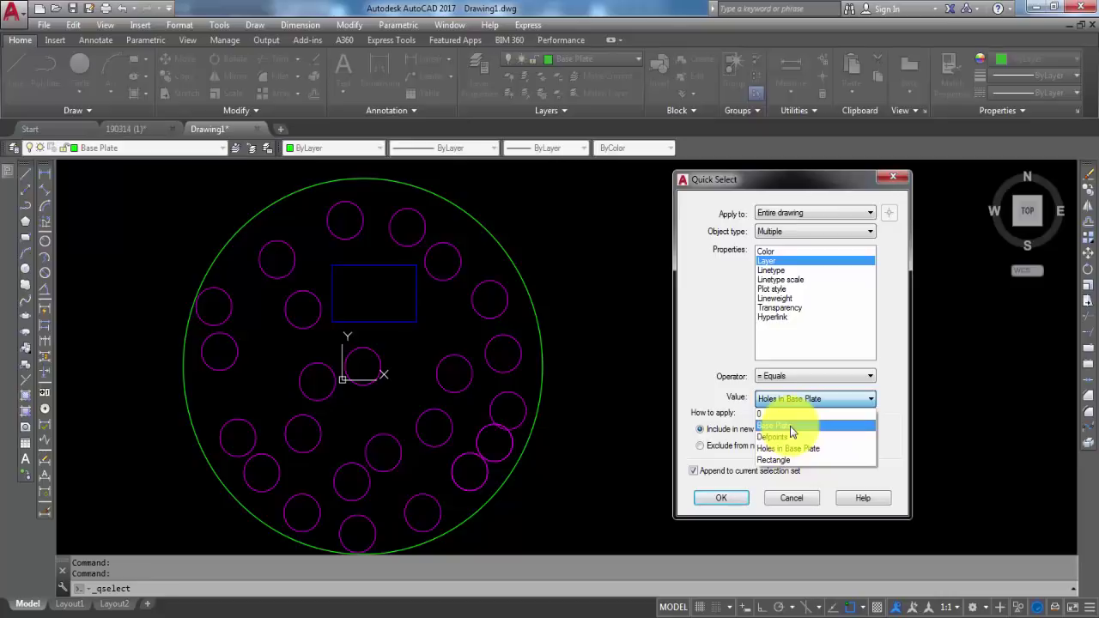
pyautogui.click(791, 426)
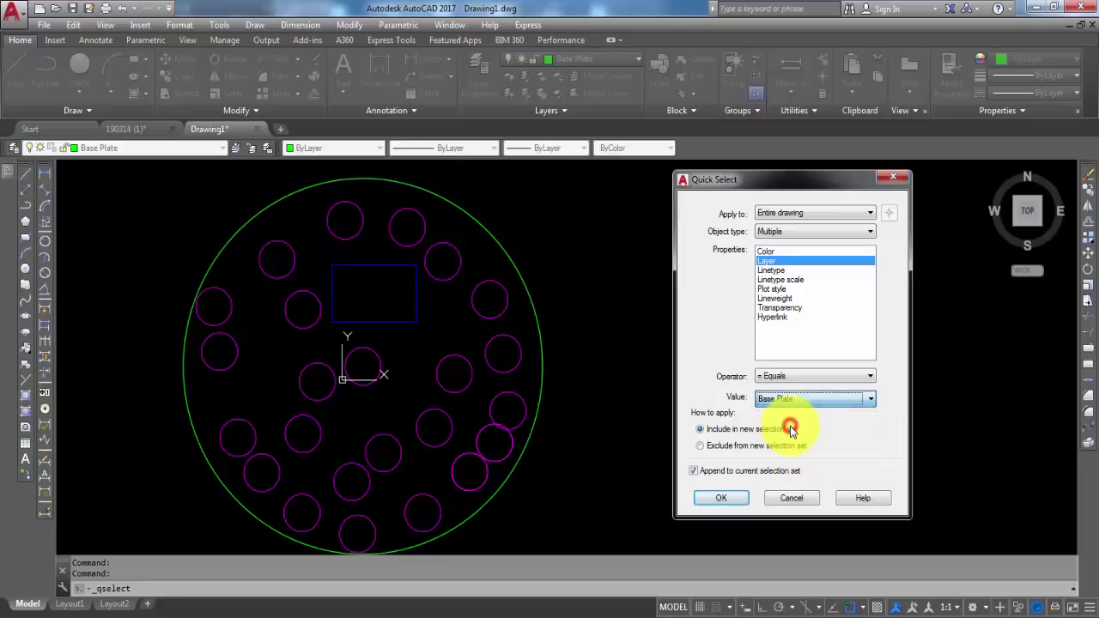
pyautogui.click(721, 498)
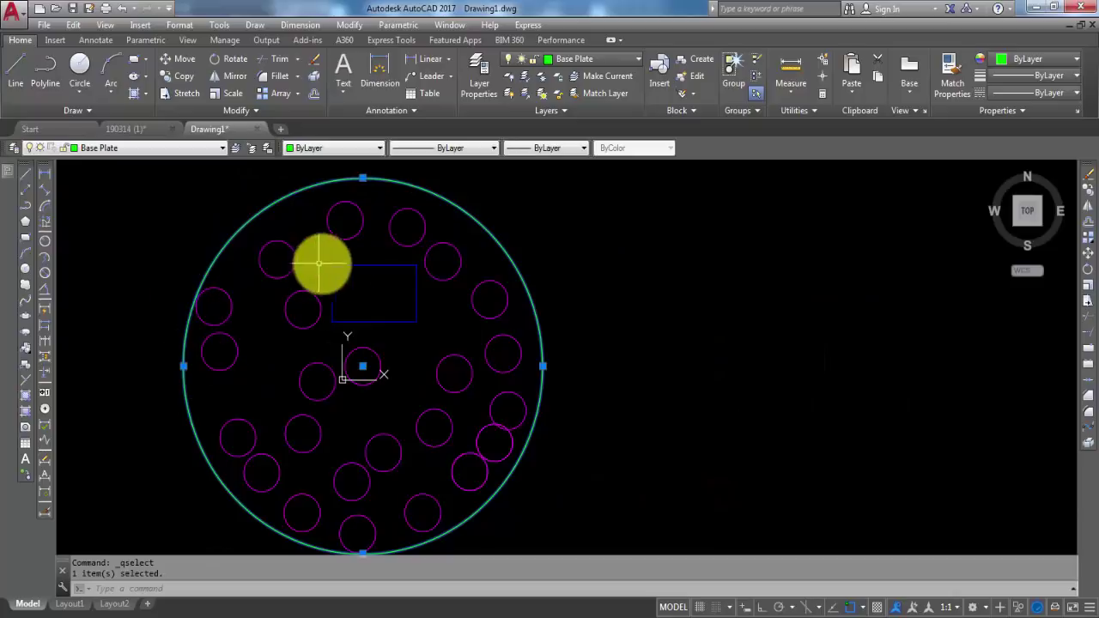
pyautogui.moveTo(354, 262)
pyautogui.mouseDown(button='middle')
pyautogui.moveTo(478, 257)
pyautogui.moveTo(368, 262)
pyautogui.mouseUp(button='middle')
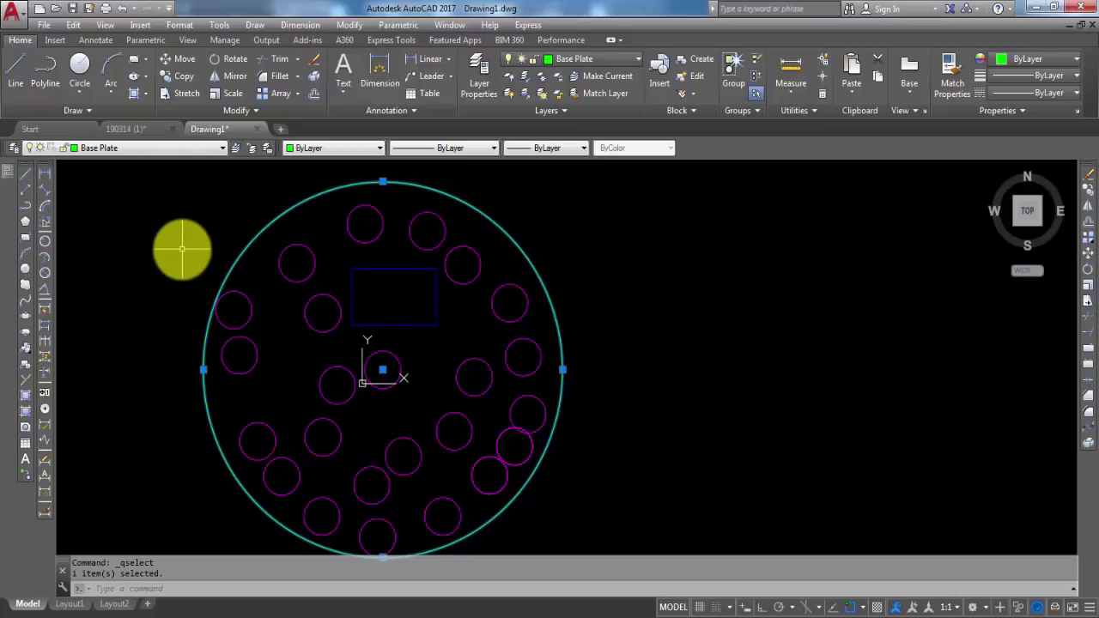
pyautogui.press('Escape')
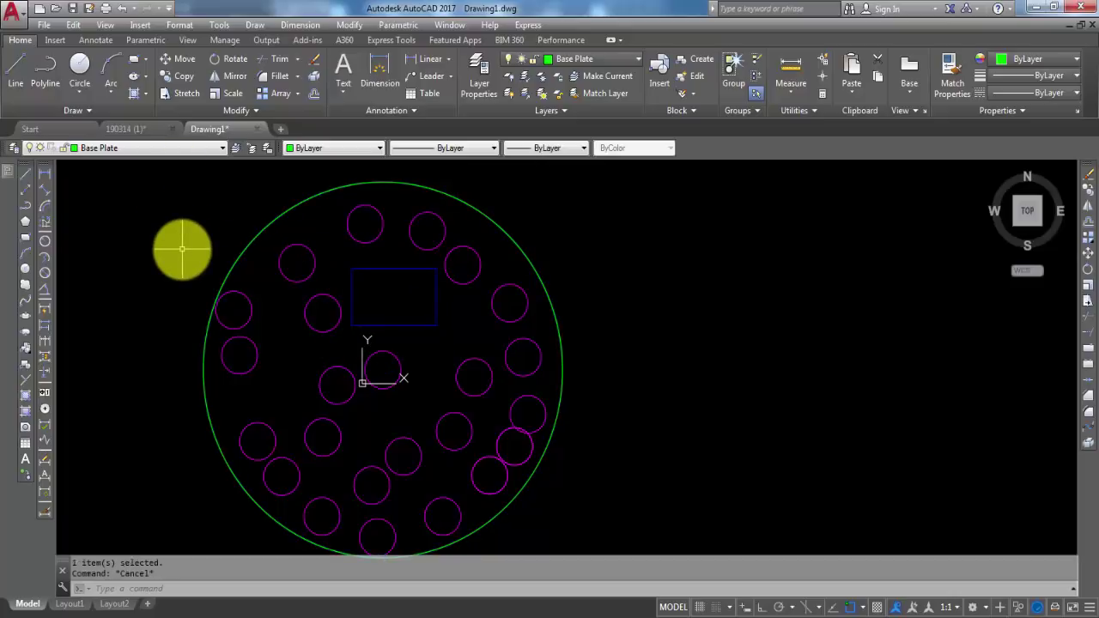
# Quick-select all circles on the Holes in Base Plate layer across the entire drawing, and clear the selection.
pyautogui.click(824, 64)
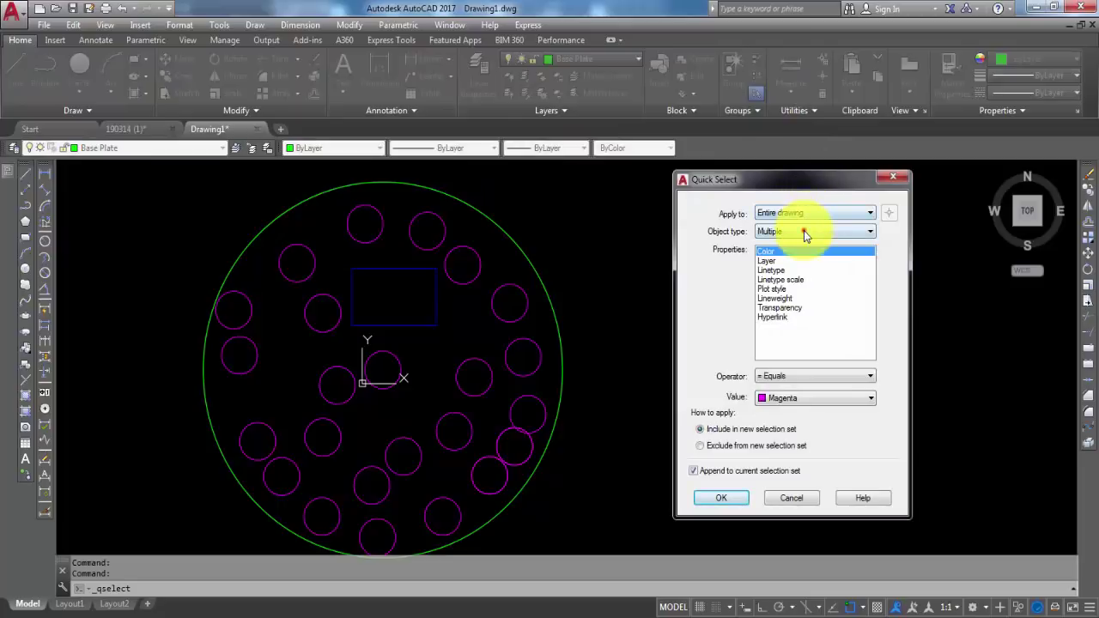
pyautogui.click(804, 232)
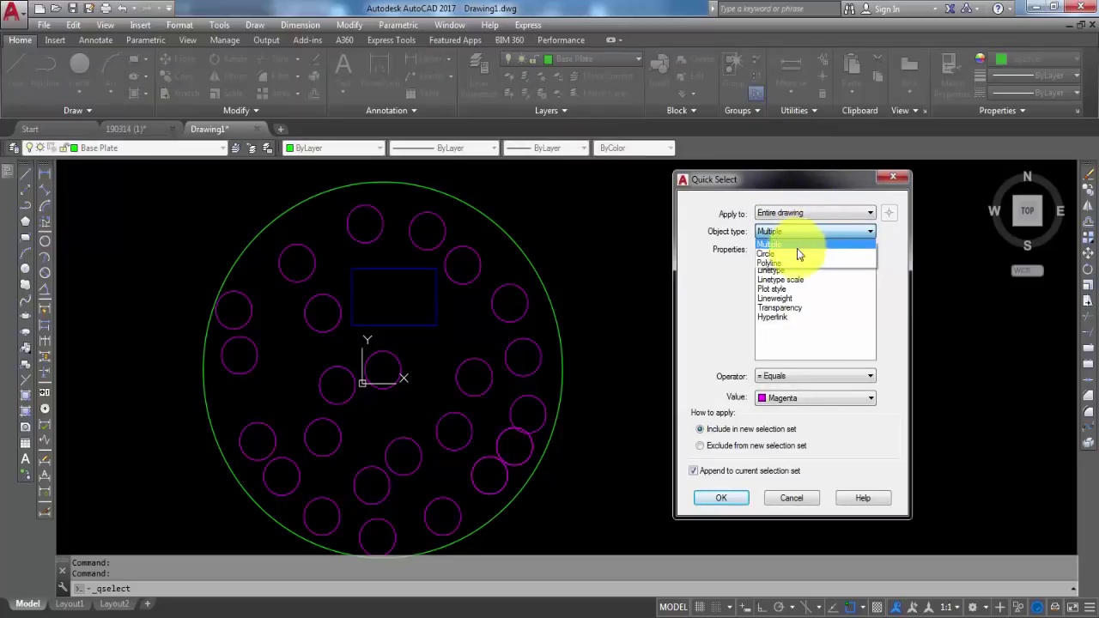
pyautogui.click(794, 254)
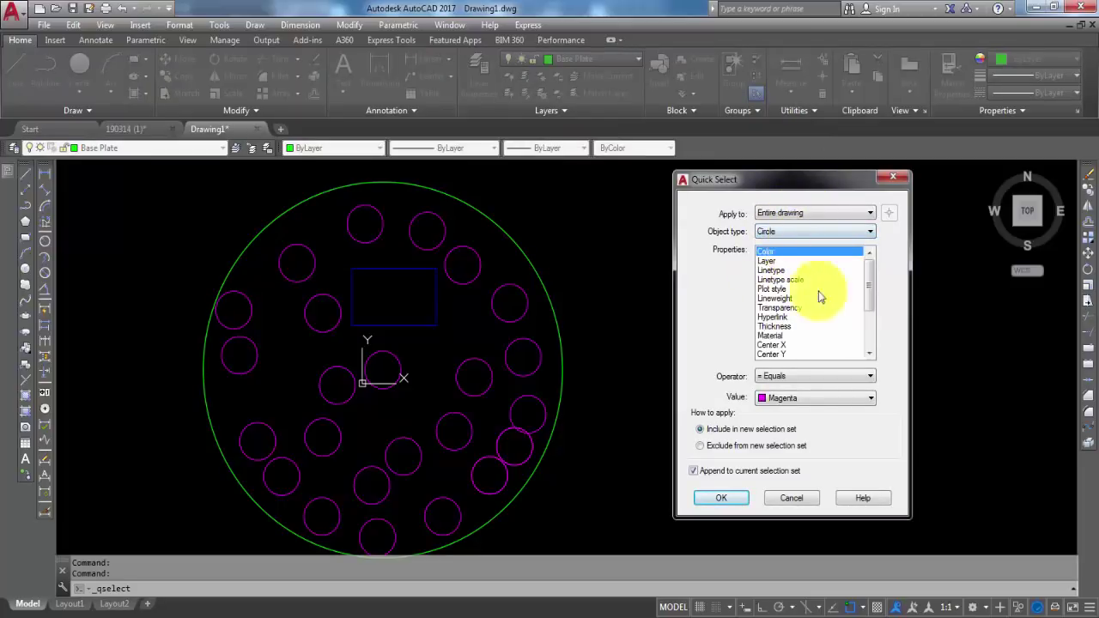
pyautogui.click(772, 261)
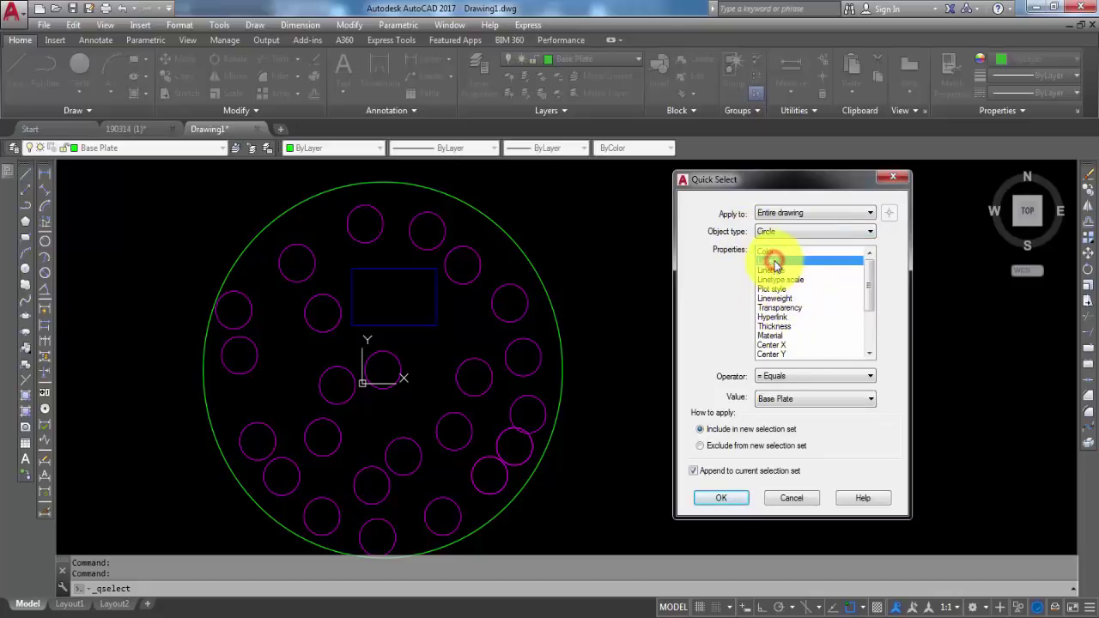
pyautogui.click(794, 399)
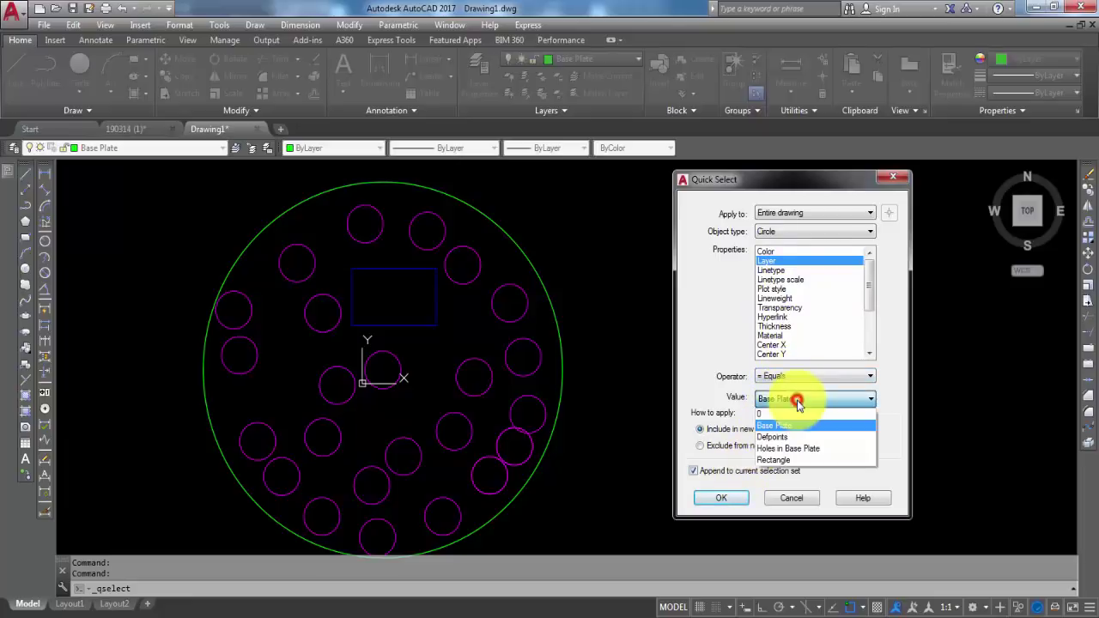
pyautogui.click(802, 450)
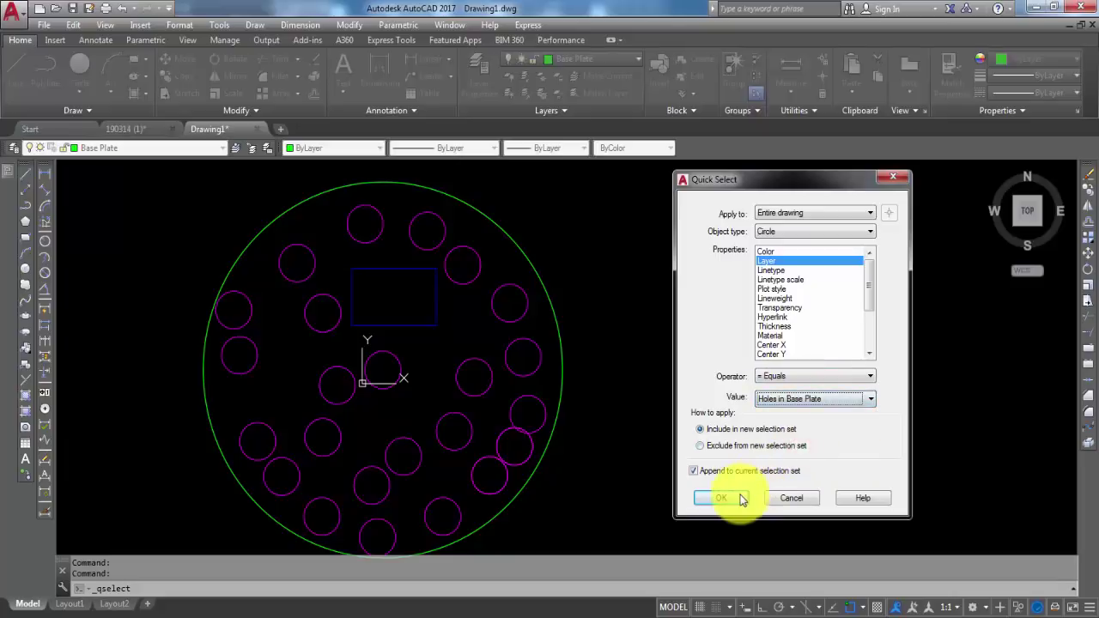
pyautogui.click(734, 498)
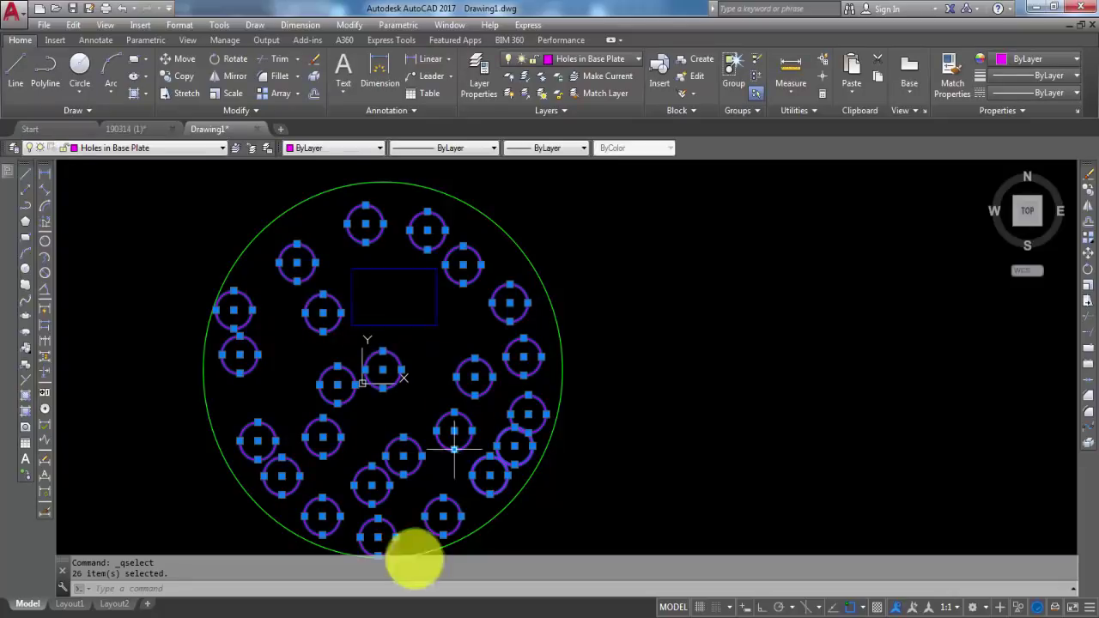
pyautogui.moveTo(6, 174)
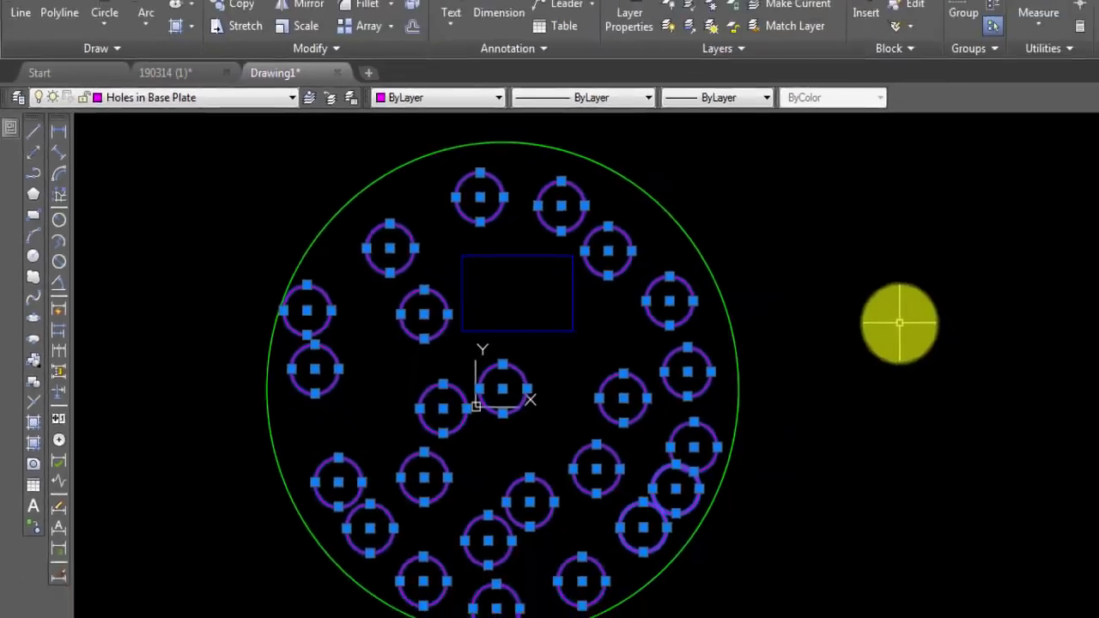
pyautogui.press('Escape')
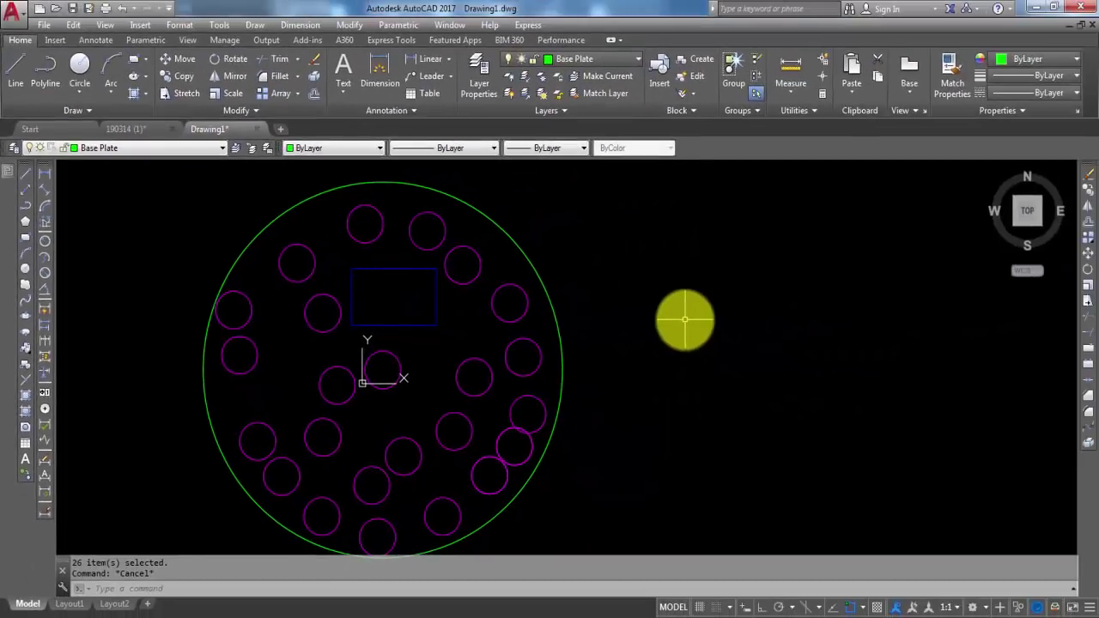
# Set the radius of the three hole circles above the blue rectangle to 10, and clear the selection.
pyautogui.click(315, 260)
pyautogui.click(382, 229)
pyautogui.click(415, 234)
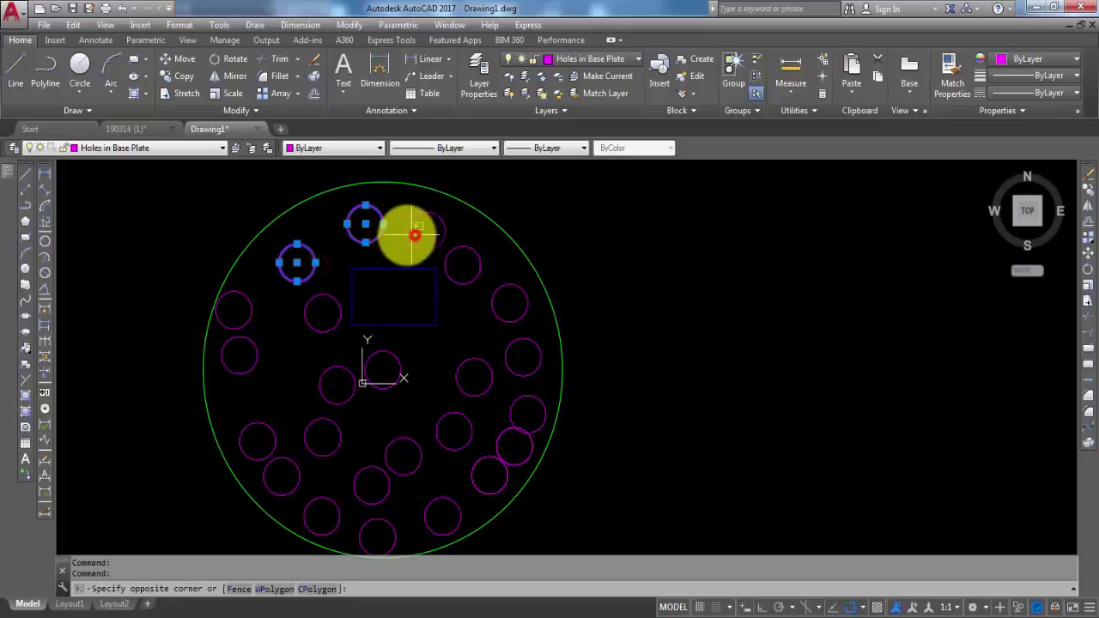
pyautogui.click(417, 249)
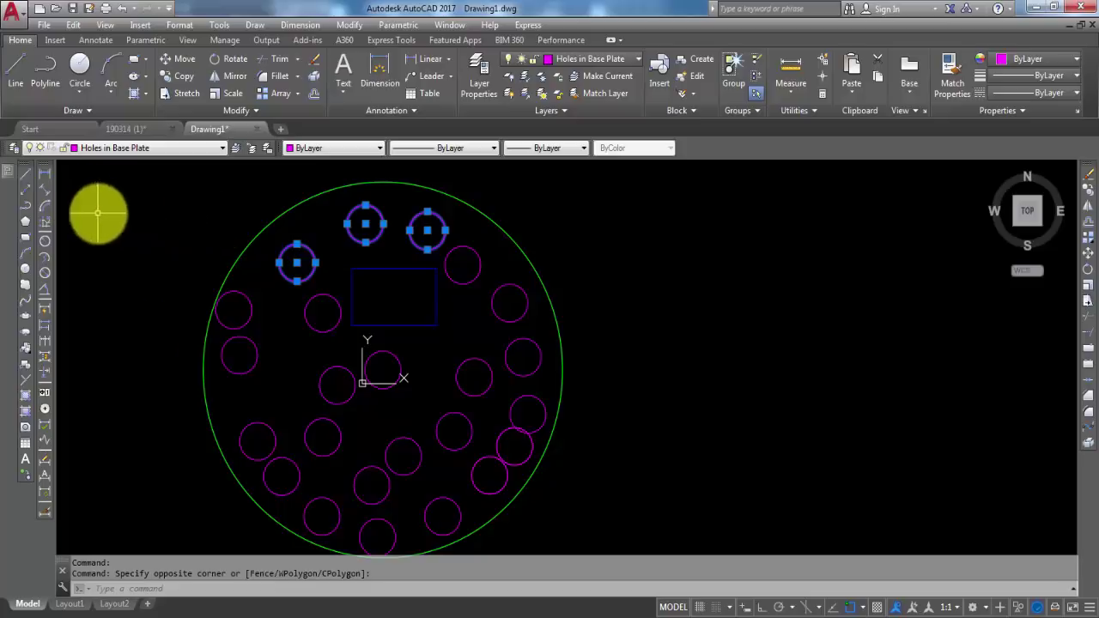
pyautogui.moveTo(10, 184)
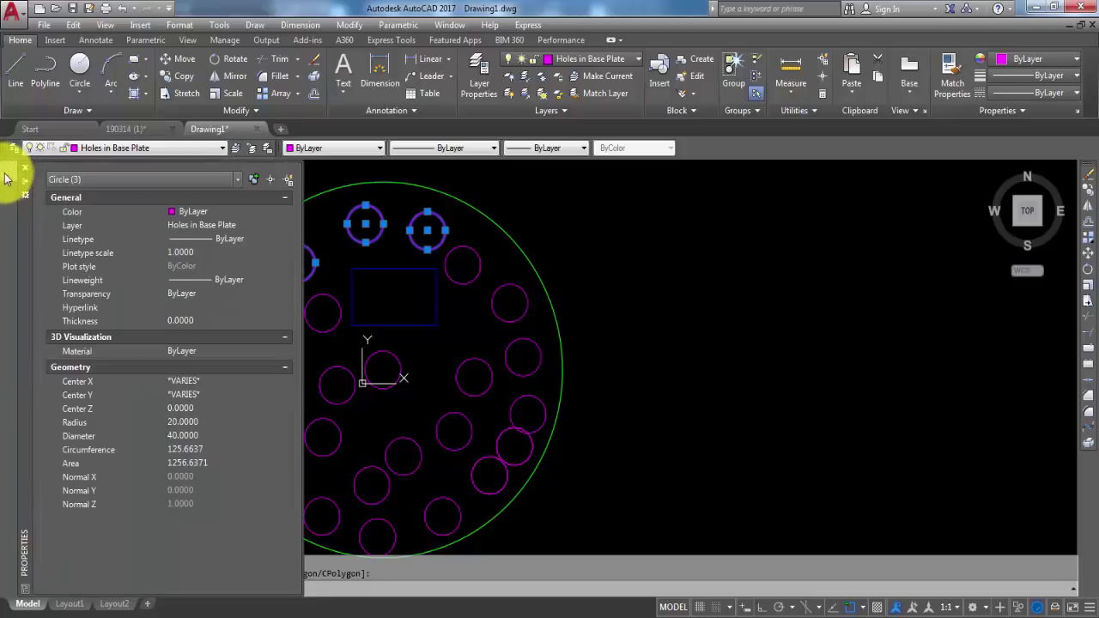
pyautogui.click(189, 420)
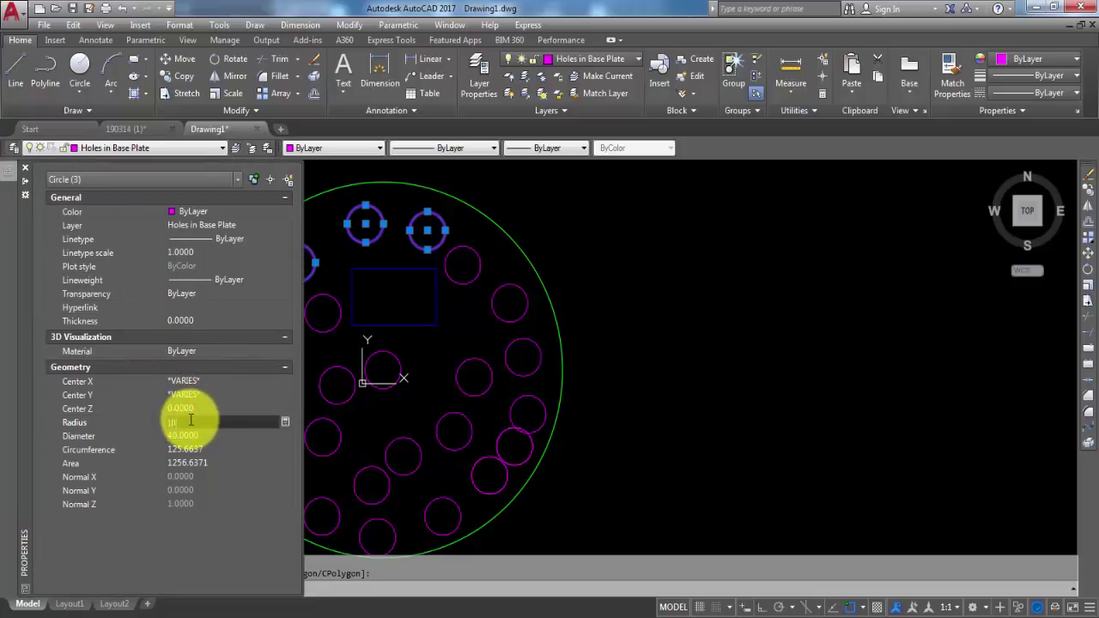
pyautogui.write('10')
pyautogui.press('Tab')
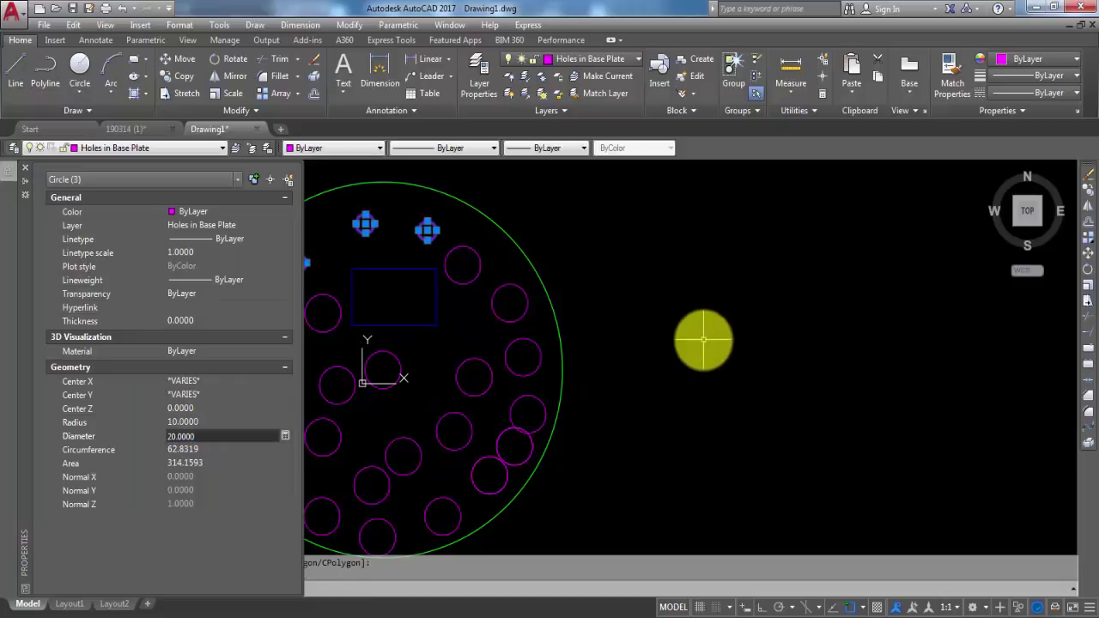
pyautogui.press('Escape')
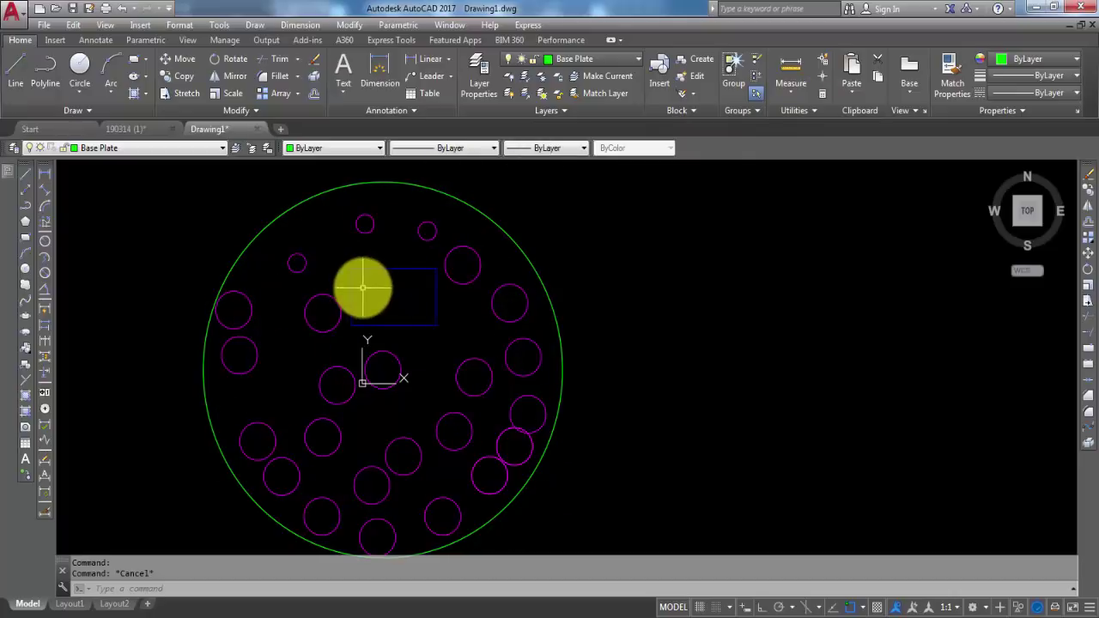
# Start a Quick Select on the entire drawing and set its filter to Layer equal to Holes in Base Plate.
pyautogui.click(828, 63)
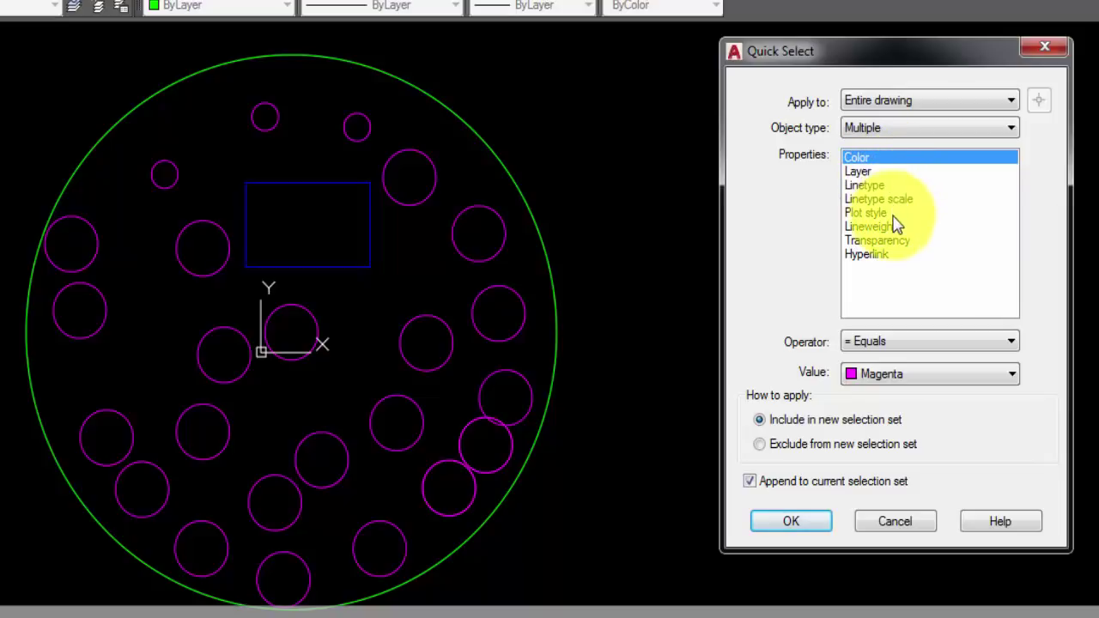
pyautogui.click(874, 173)
pyautogui.click(924, 339)
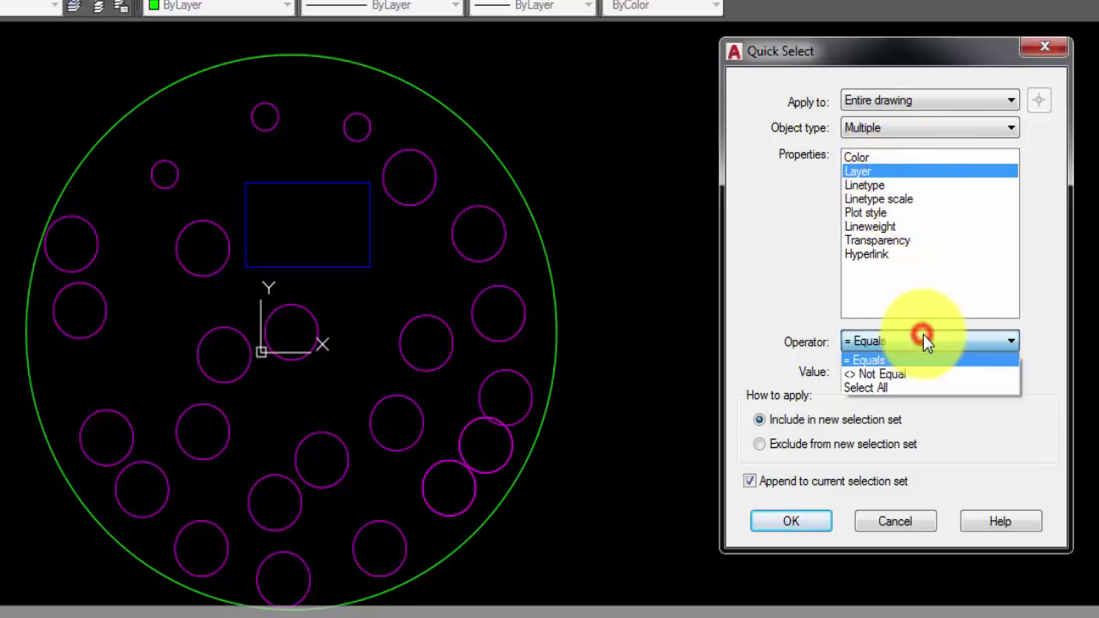
pyautogui.click(923, 340)
pyautogui.click(927, 375)
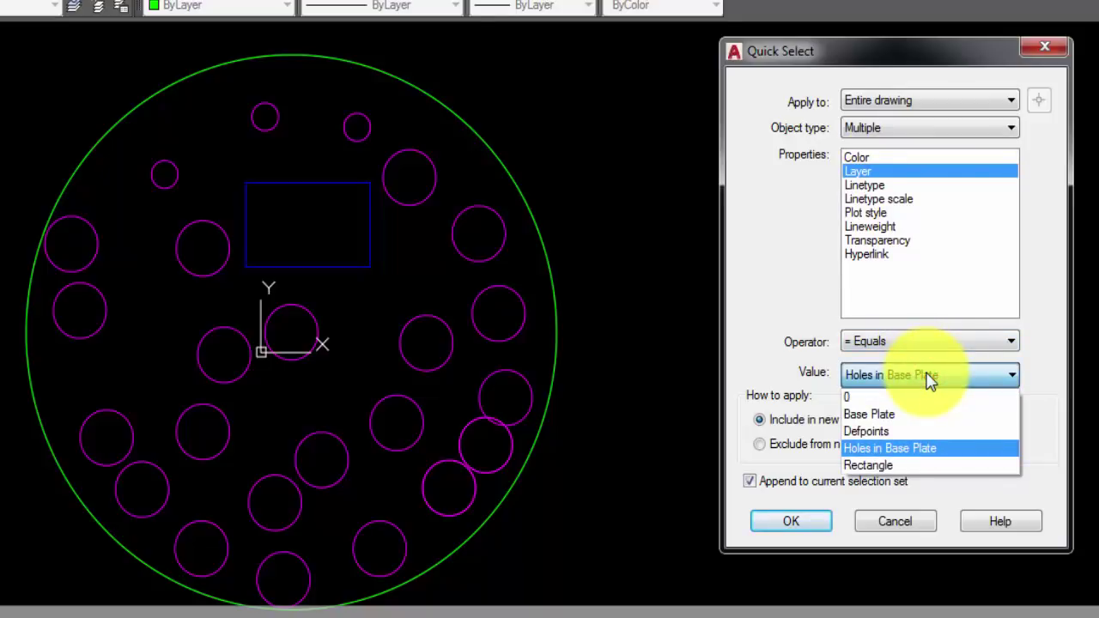
pyautogui.click(932, 447)
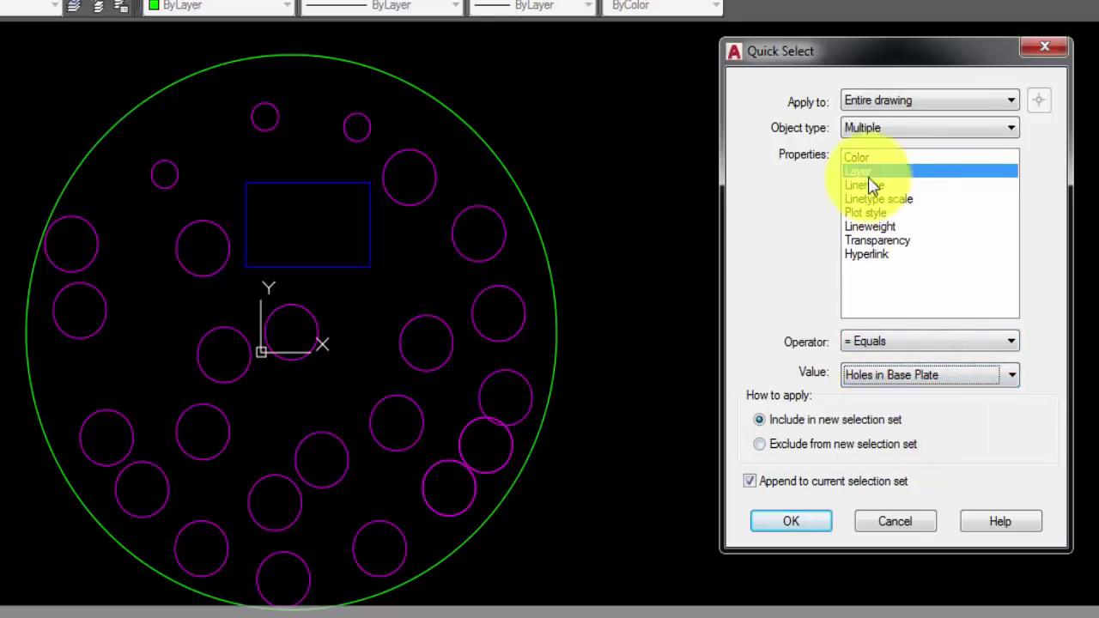
# Change the Quick Select to circles with Radius less than 20, apply it, and clear the selection.
pyautogui.click(898, 128)
pyautogui.click(888, 158)
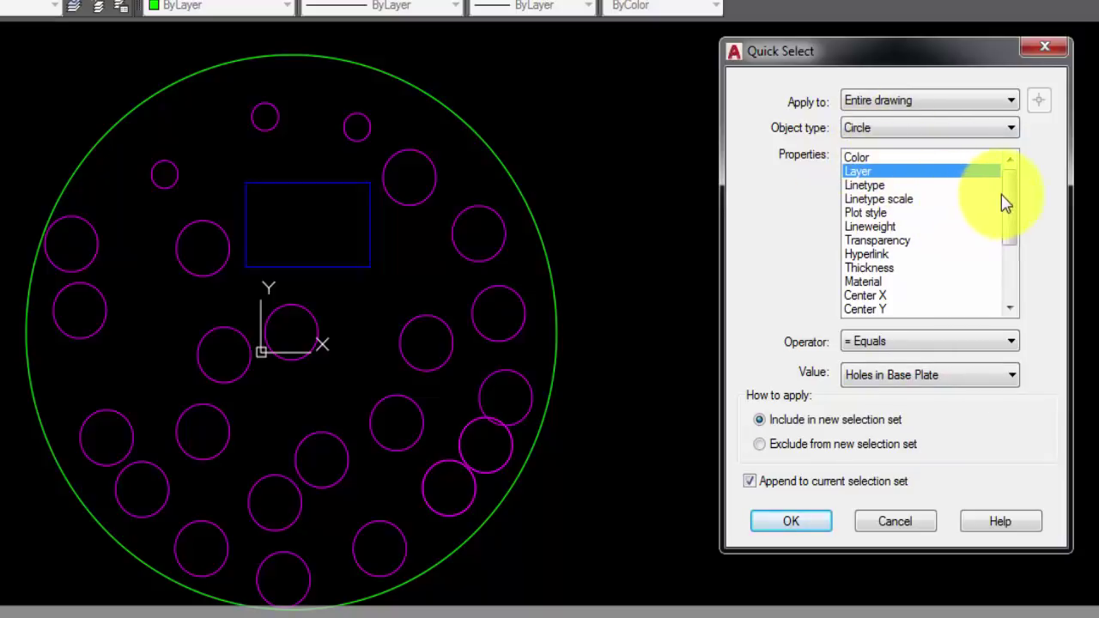
pyautogui.moveTo(1009, 199); pyautogui.dragTo(1014, 238)
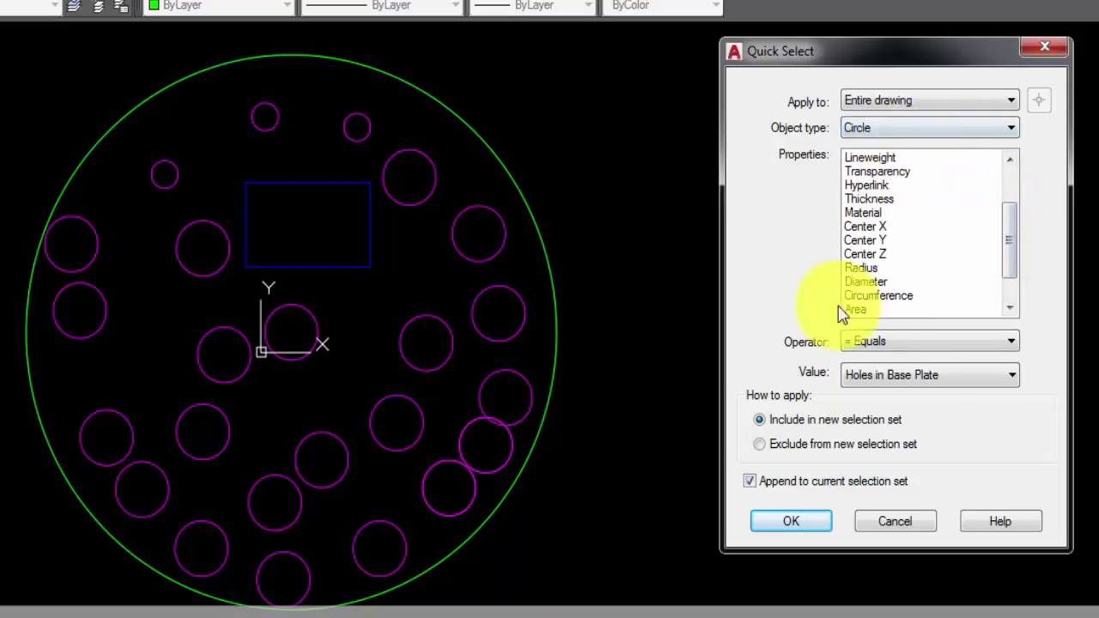
pyautogui.click(865, 269)
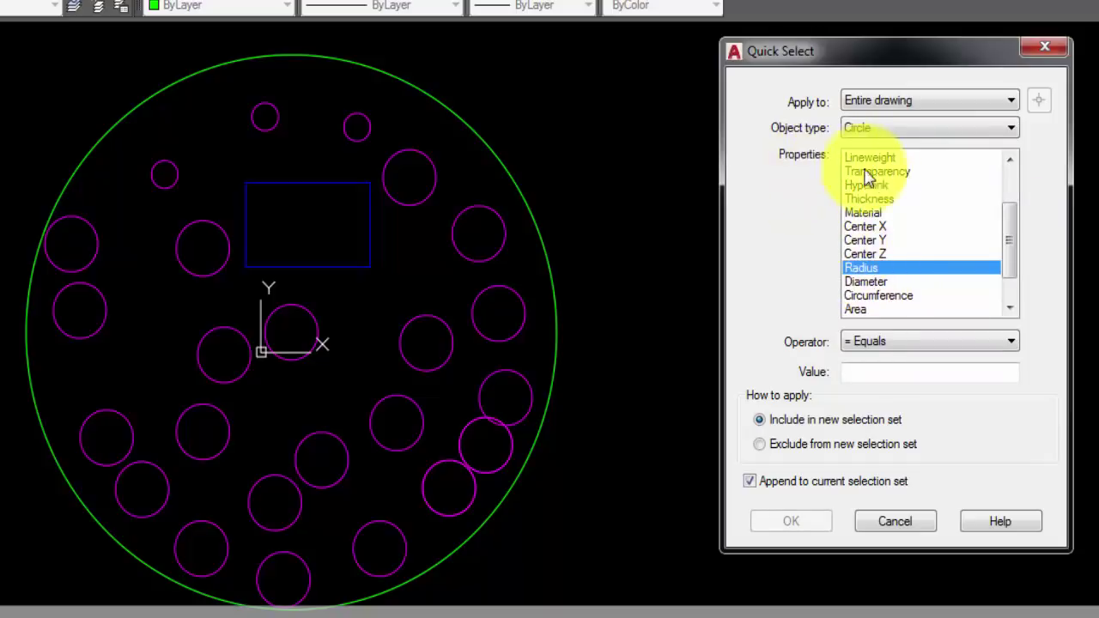
pyautogui.click(900, 343)
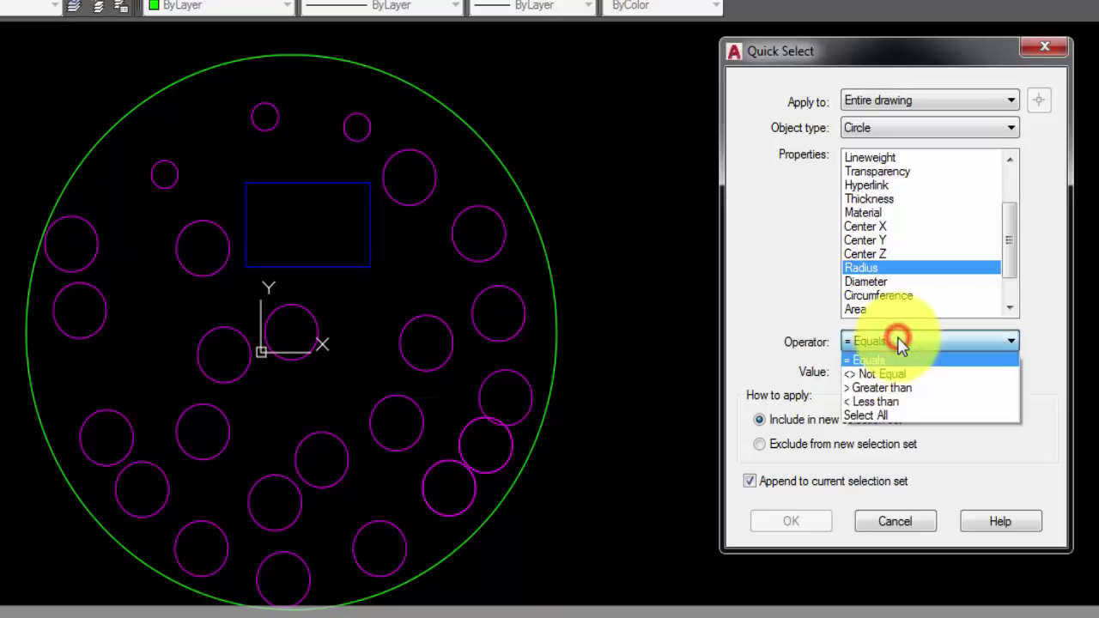
pyautogui.click(894, 409)
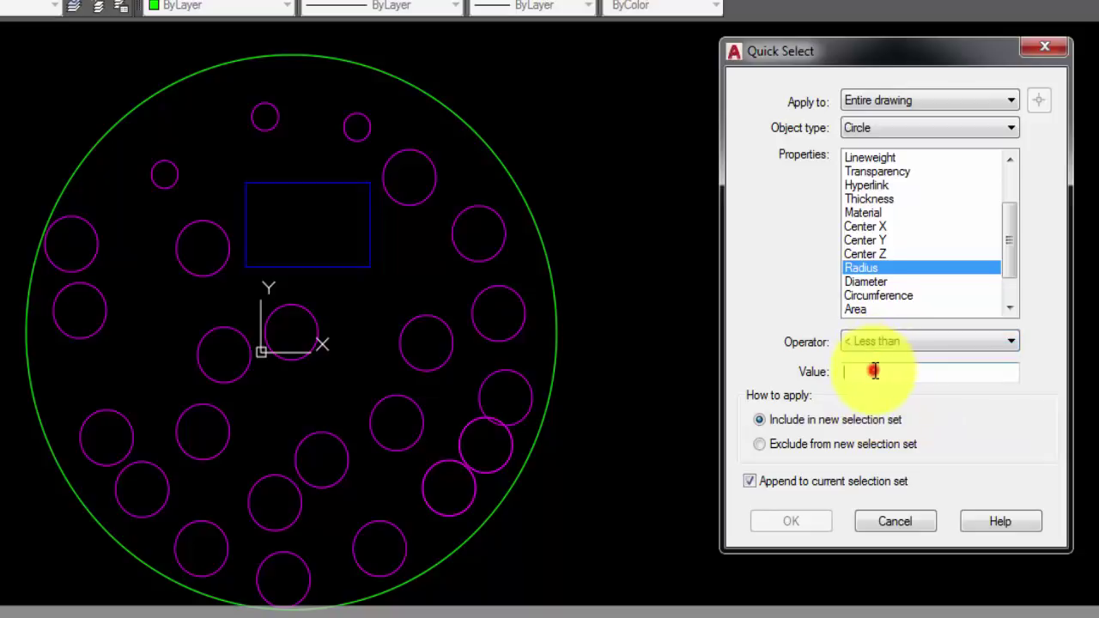
pyautogui.click(874, 371)
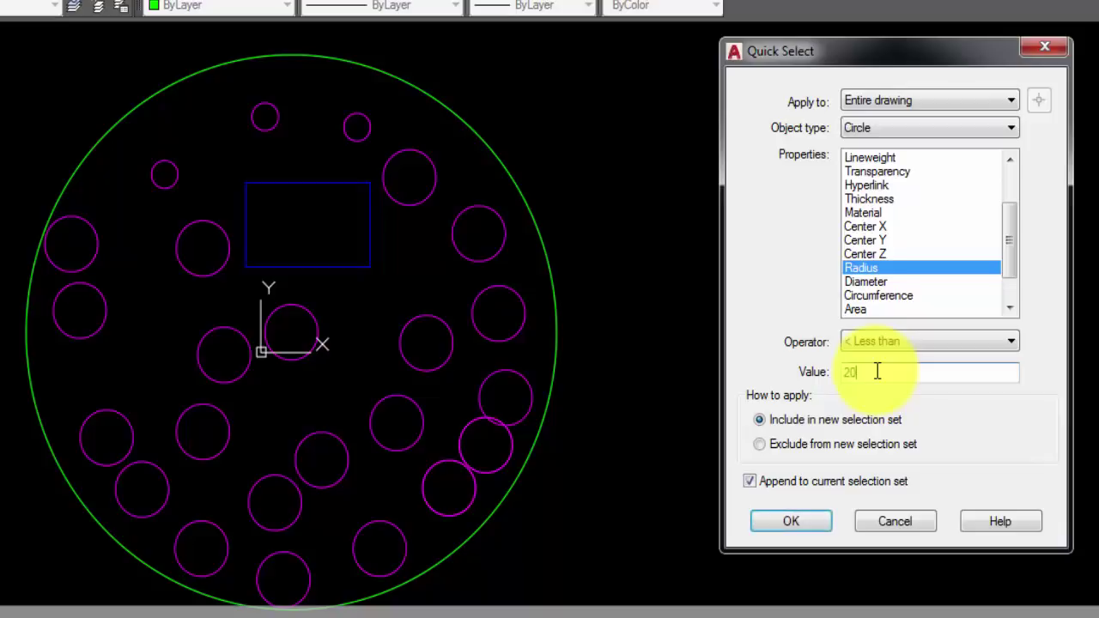
pyautogui.click(791, 525)
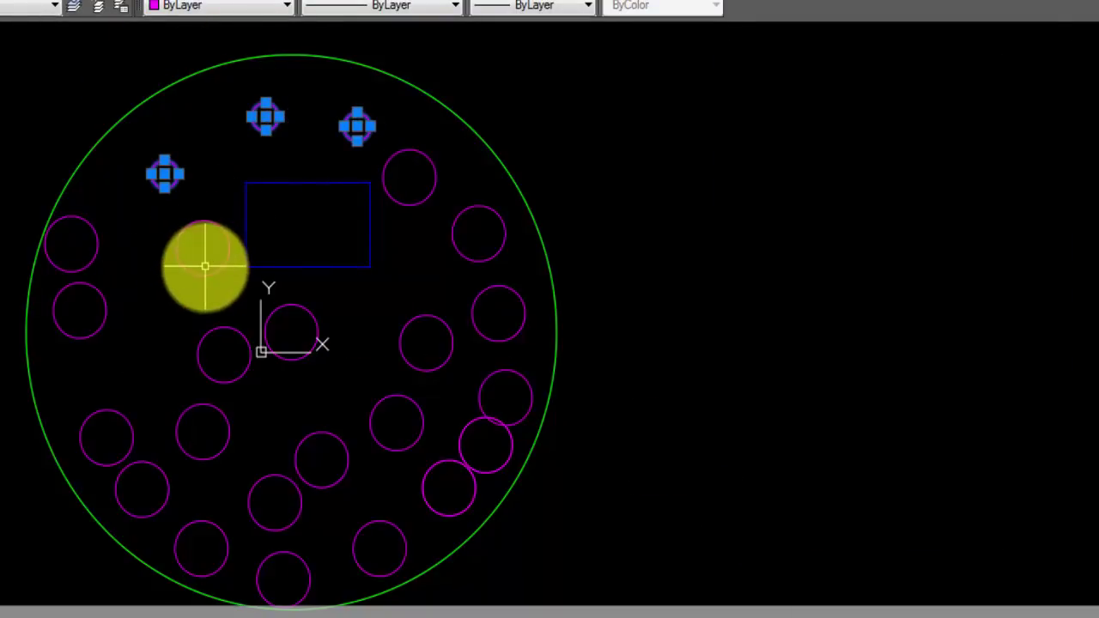
pyautogui.press('Escape')
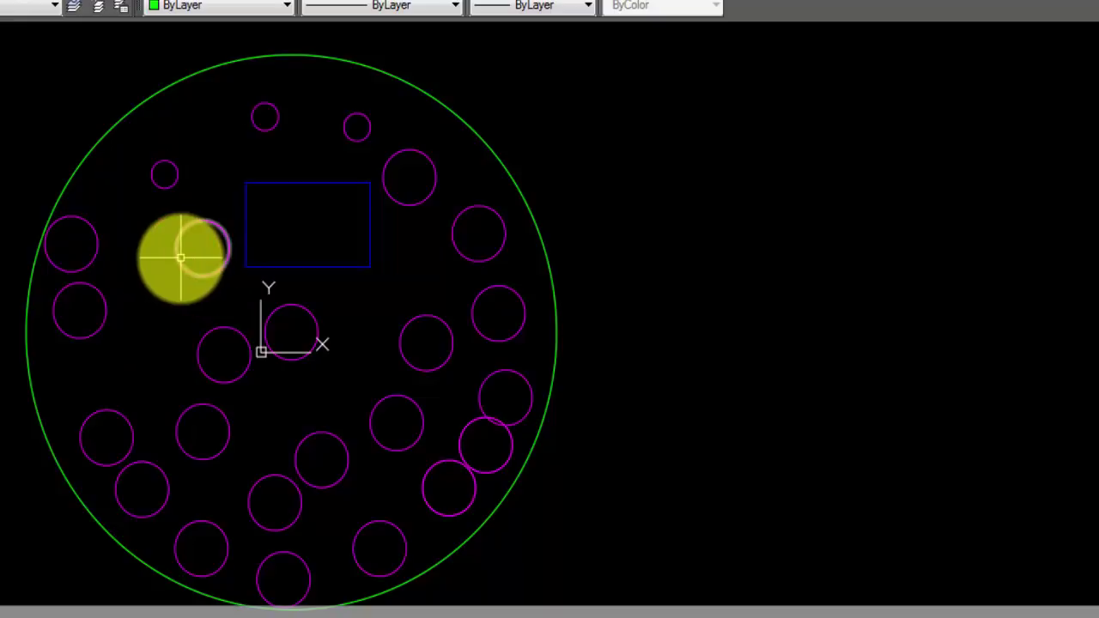
# Examine the radius of the larger hole circle just left of the blue rectangle, and close its properties.
pyautogui.click(181, 254)
pyautogui.hotkey('ctrl', '1')
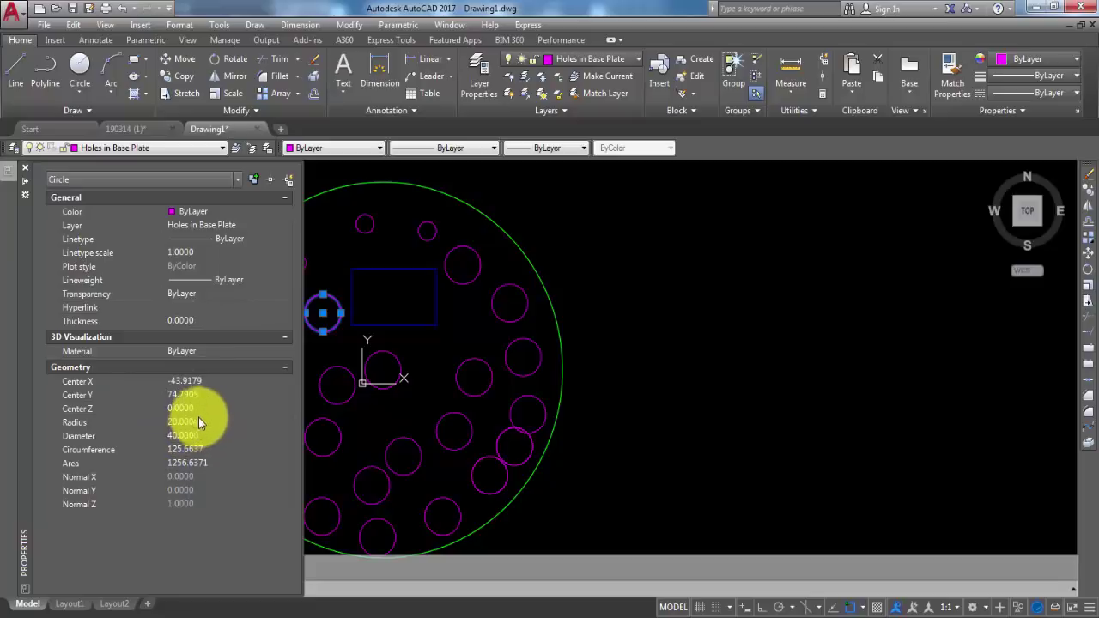
pyautogui.click(24, 168)
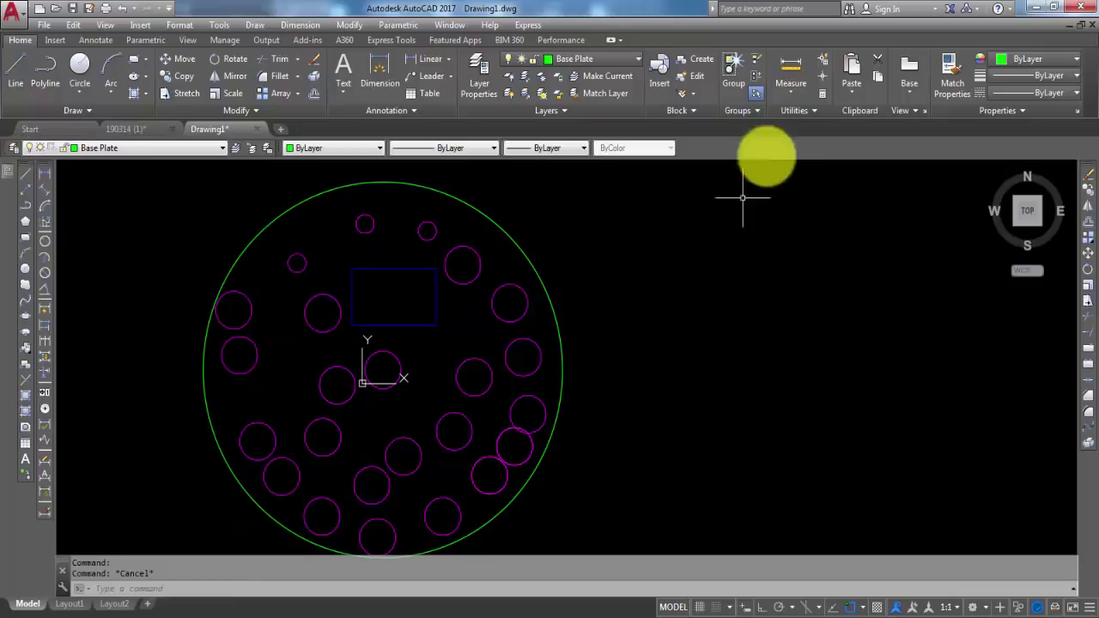
# Quick-select all circles with a radius equal to 20 across the entire drawing.
pyautogui.click(817, 64)
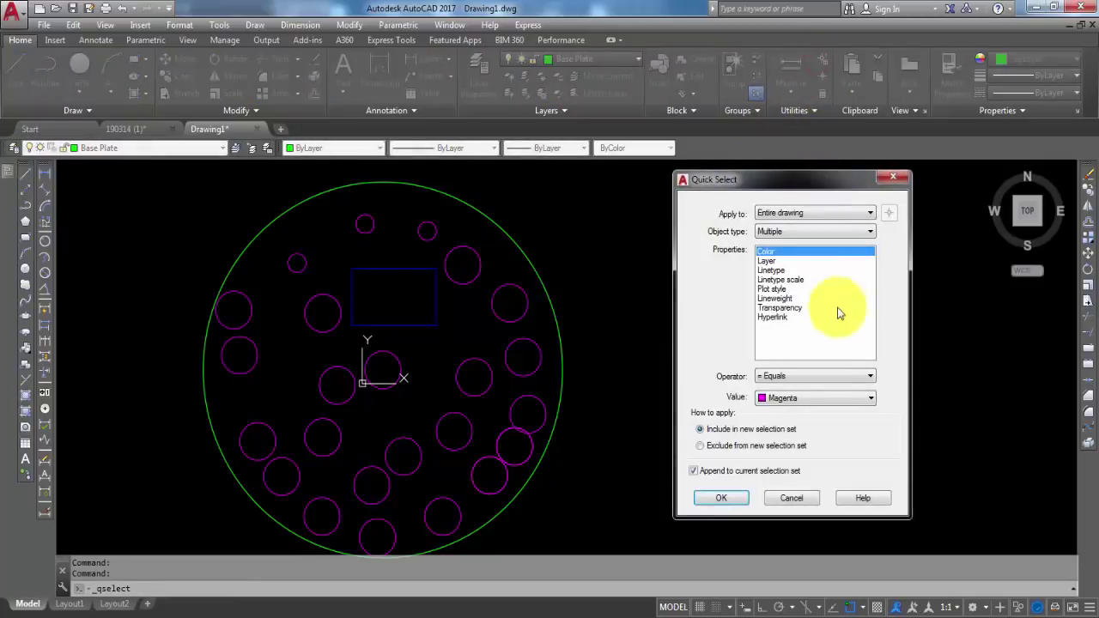
pyautogui.click(824, 371)
pyautogui.click(825, 371)
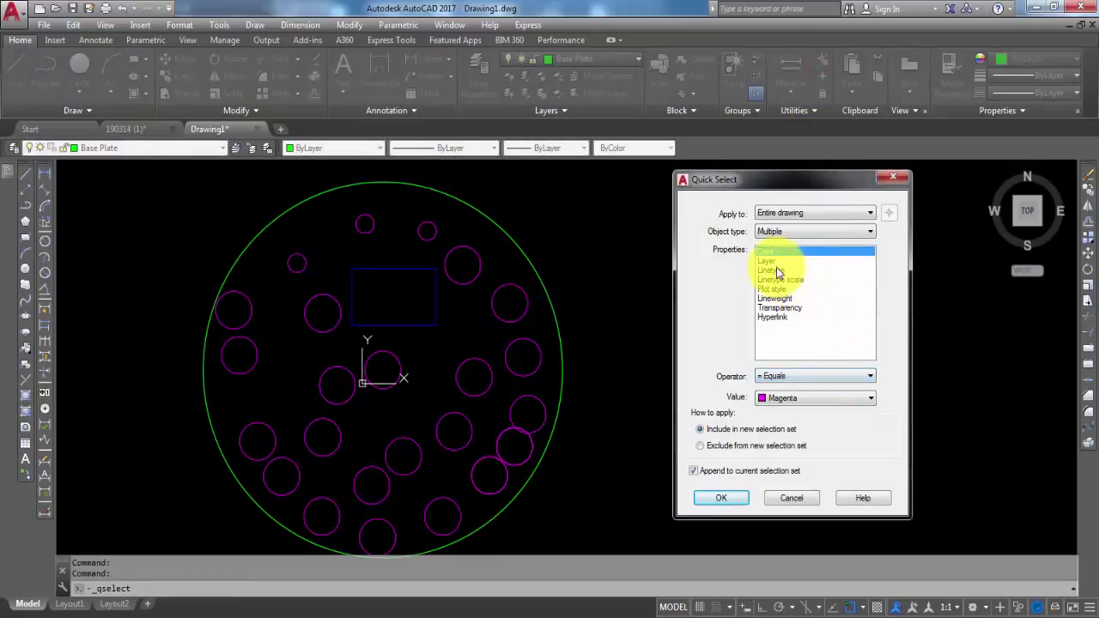
pyautogui.click(785, 231)
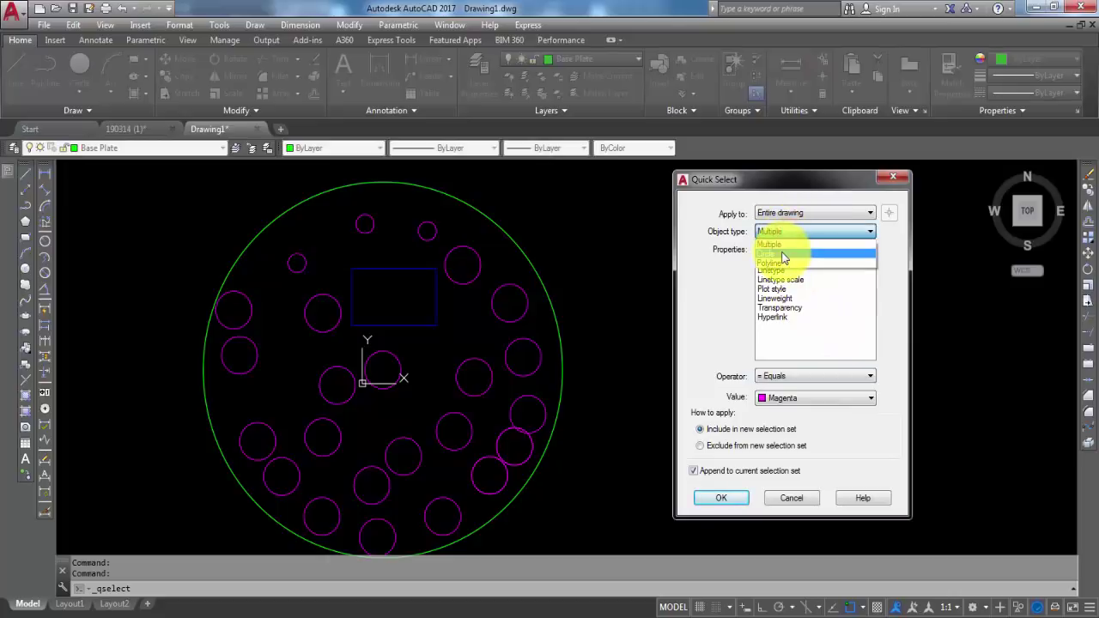
pyautogui.click(782, 251)
pyautogui.moveTo(865, 285); pyautogui.dragTo(869, 337)
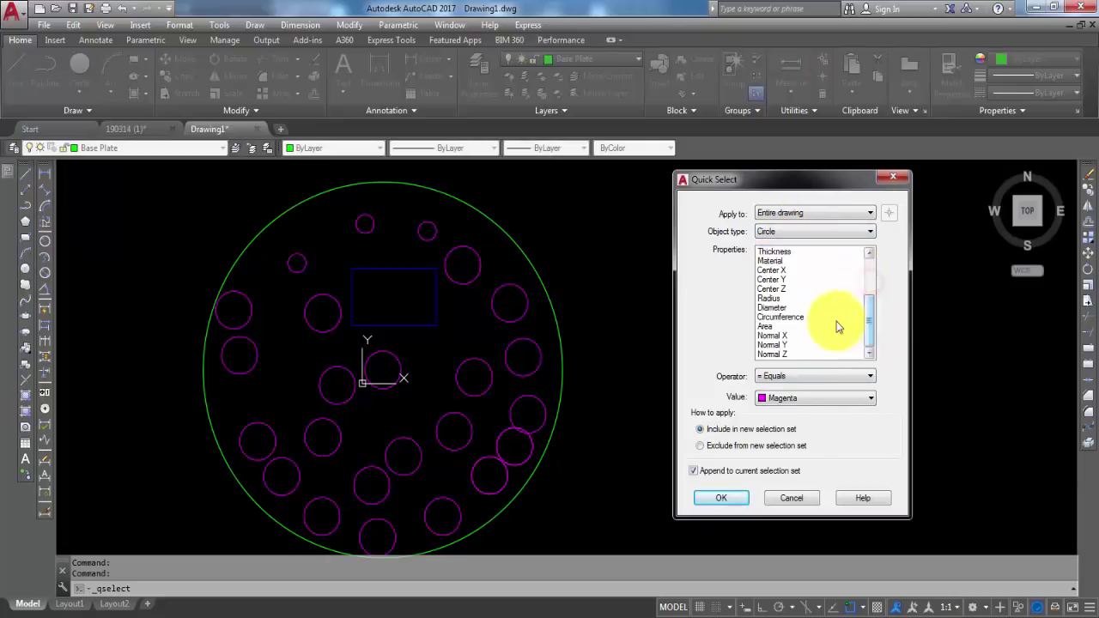
pyautogui.click(778, 299)
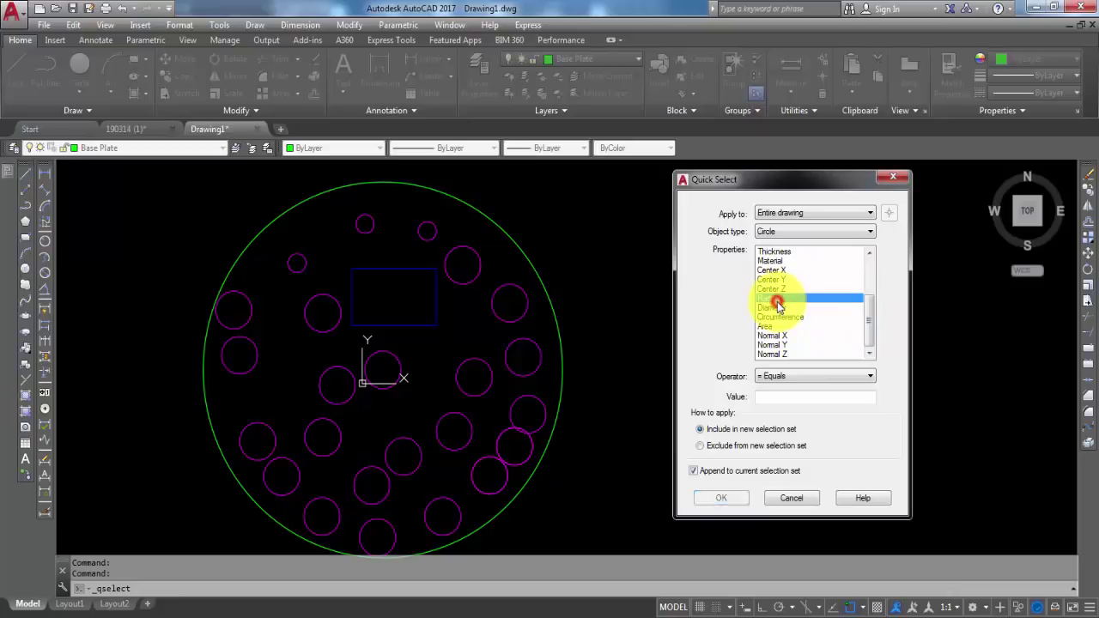
pyautogui.click(785, 396)
pyautogui.write('20')
pyautogui.click(722, 498)
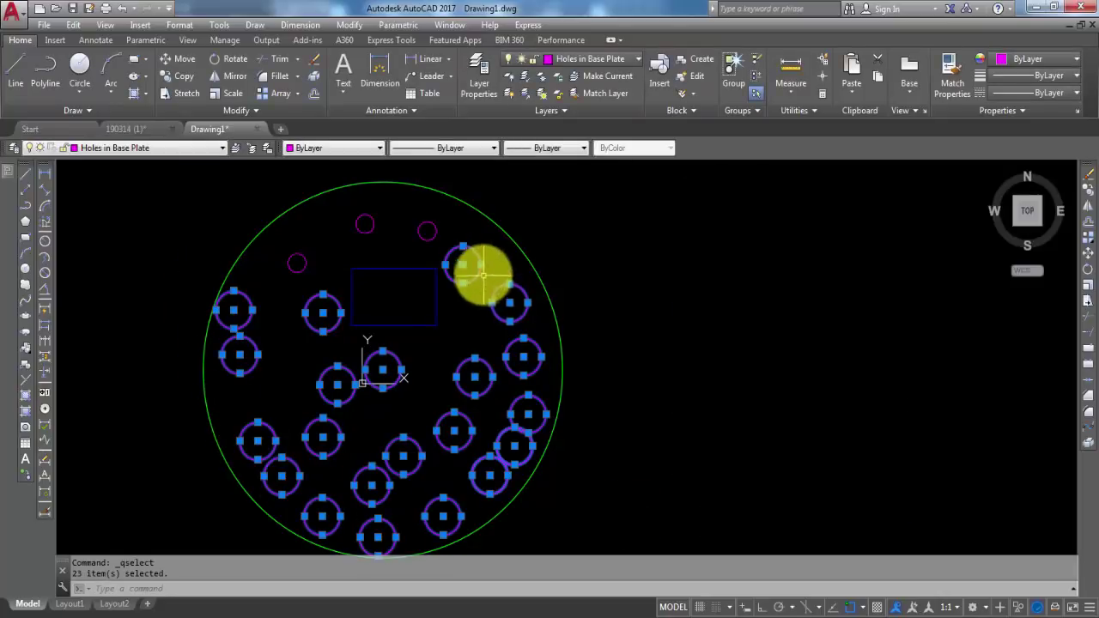
pyautogui.click(453, 617)
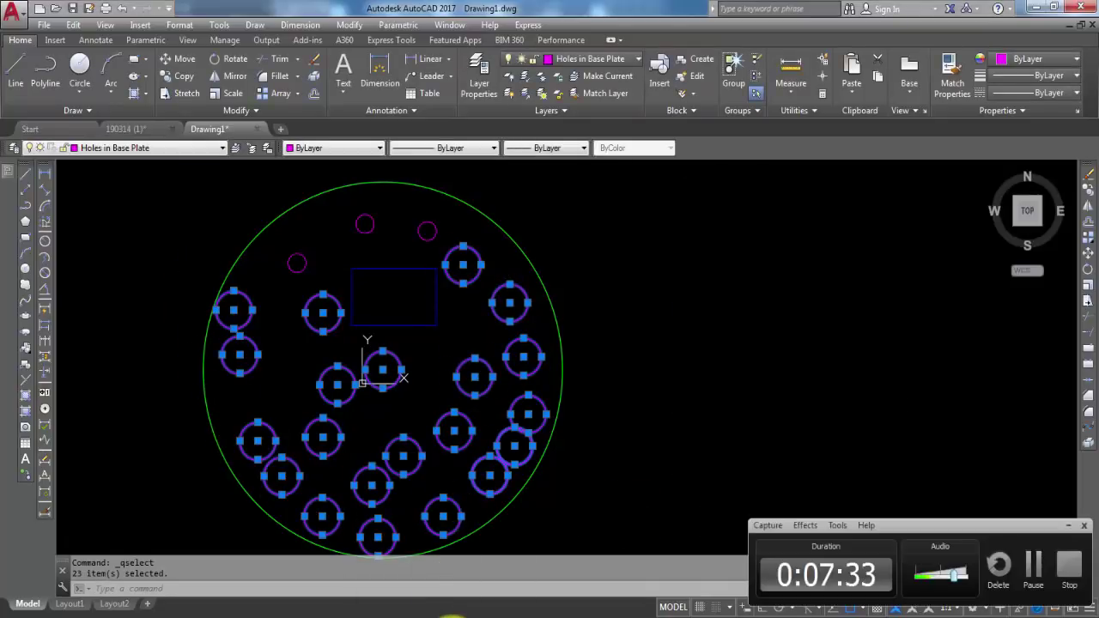
pyautogui.click(453, 617)
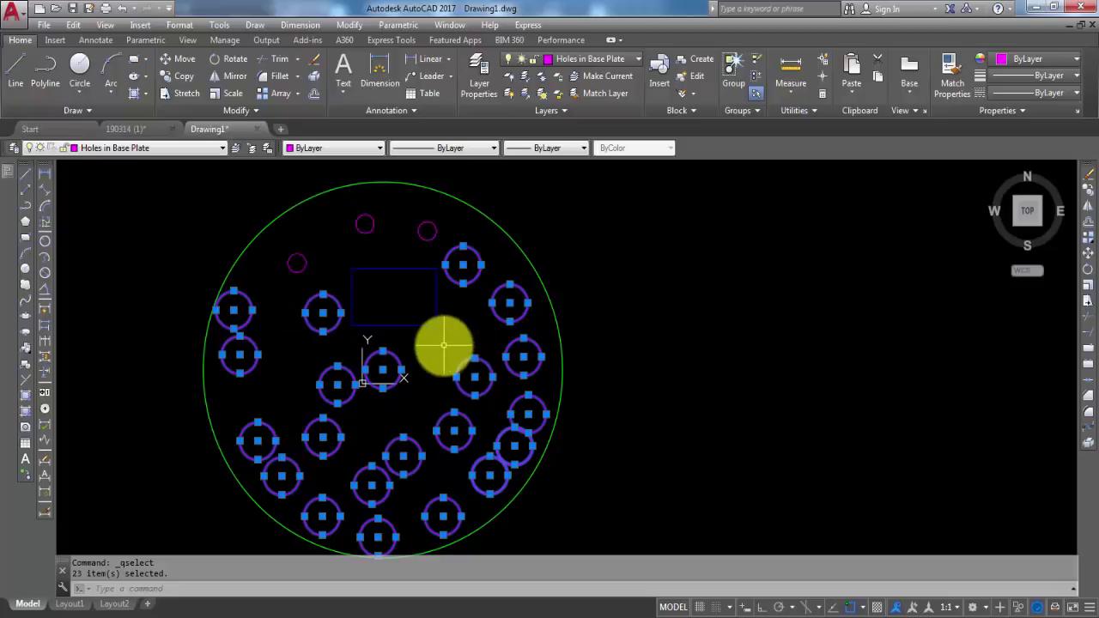
# Try a radius of 22 on the selected hole circles, and undo the change.
pyautogui.moveTo(7, 178)
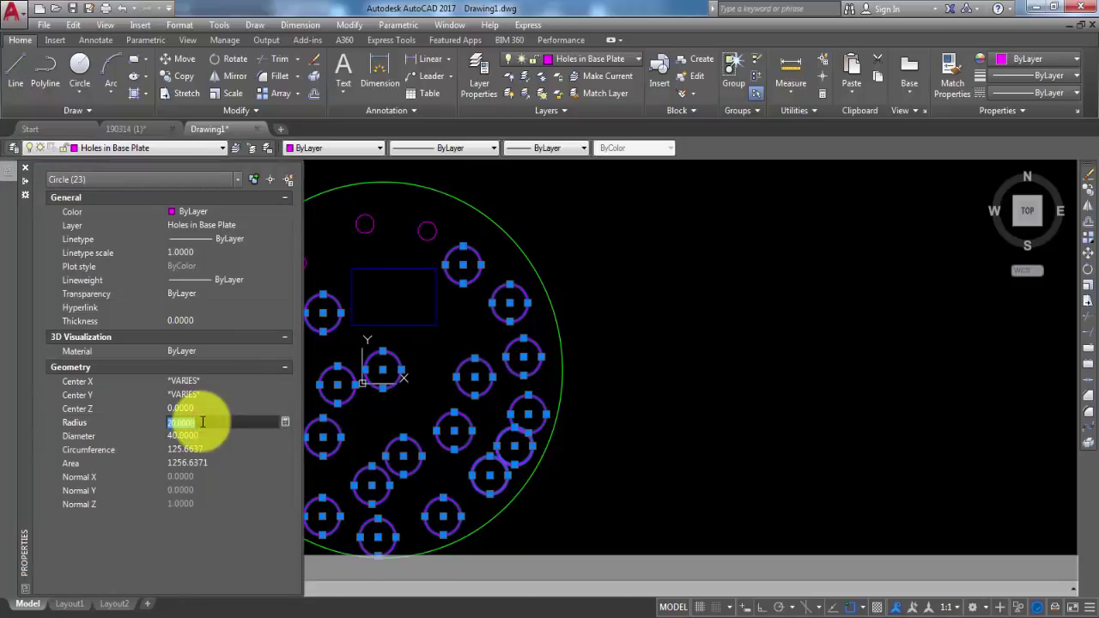
pyautogui.press('Tab')
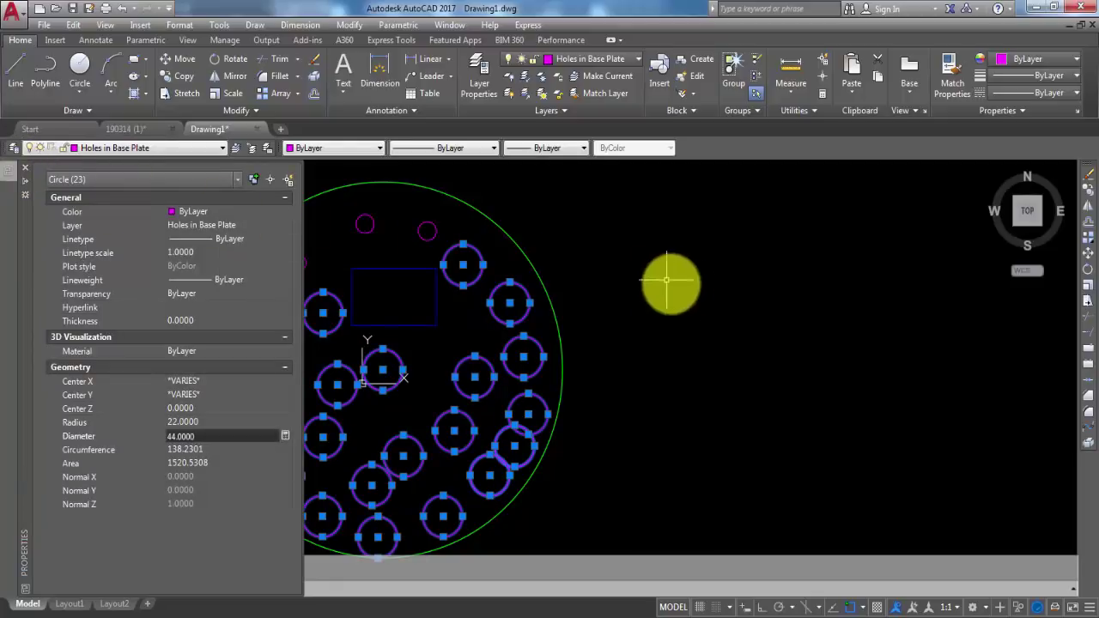
pyautogui.press('Escape')
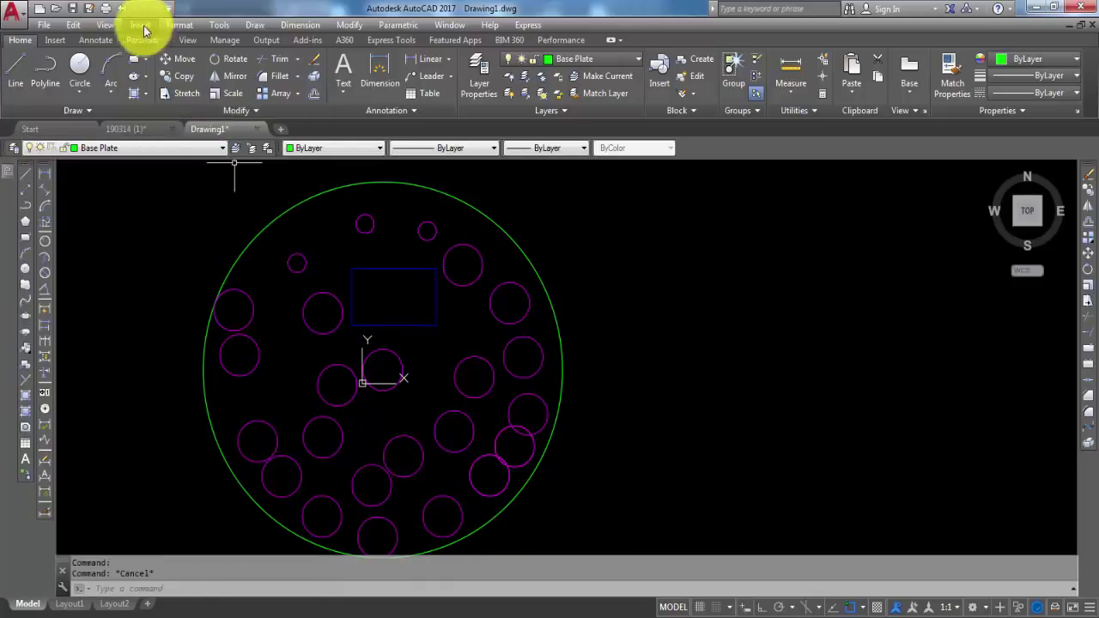
pyautogui.click(123, 9)
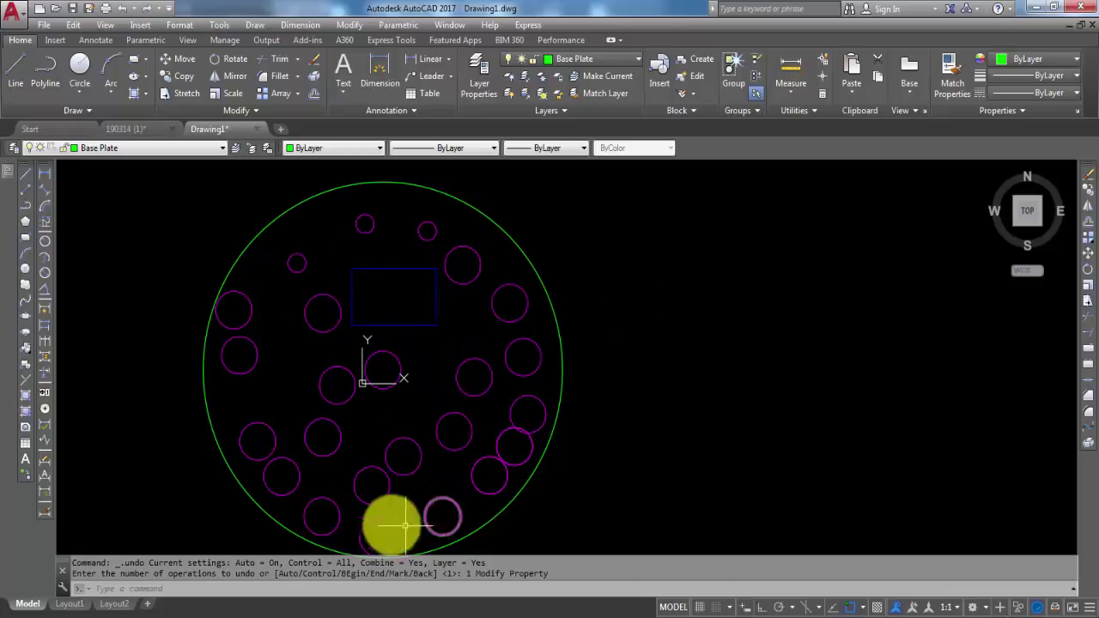
# Switch to the 190314 (1) drawing and check the layer of the green hatch around the Revetment Work label, leaving it deselected.
pyautogui.click(139, 129)
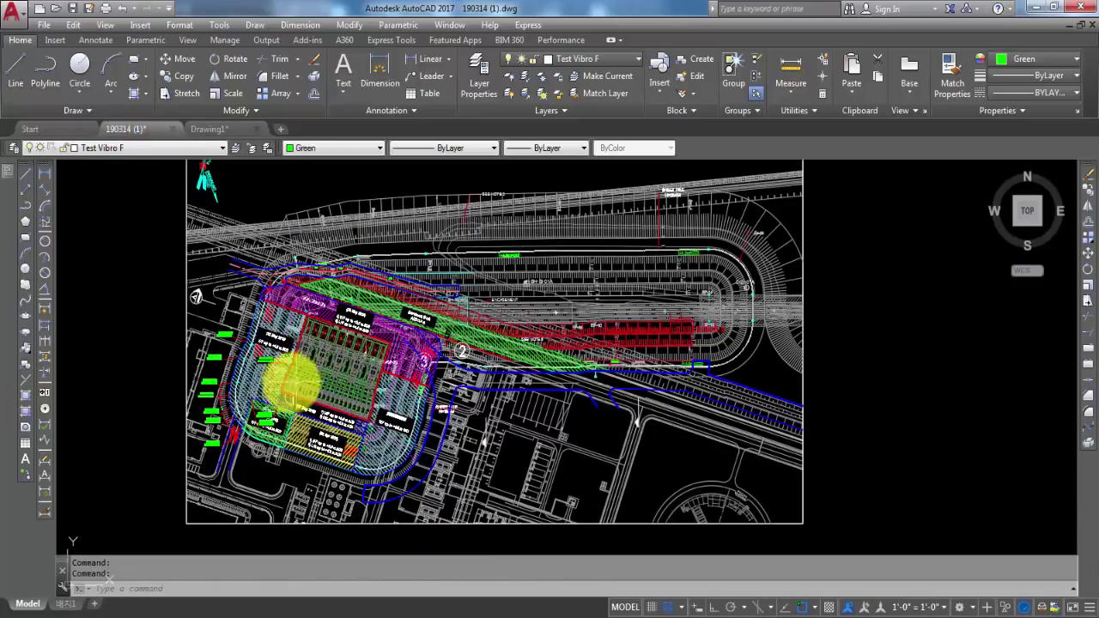
pyautogui.scroll(5, 290, 380)
pyautogui.scroll(-5, 463, 395)
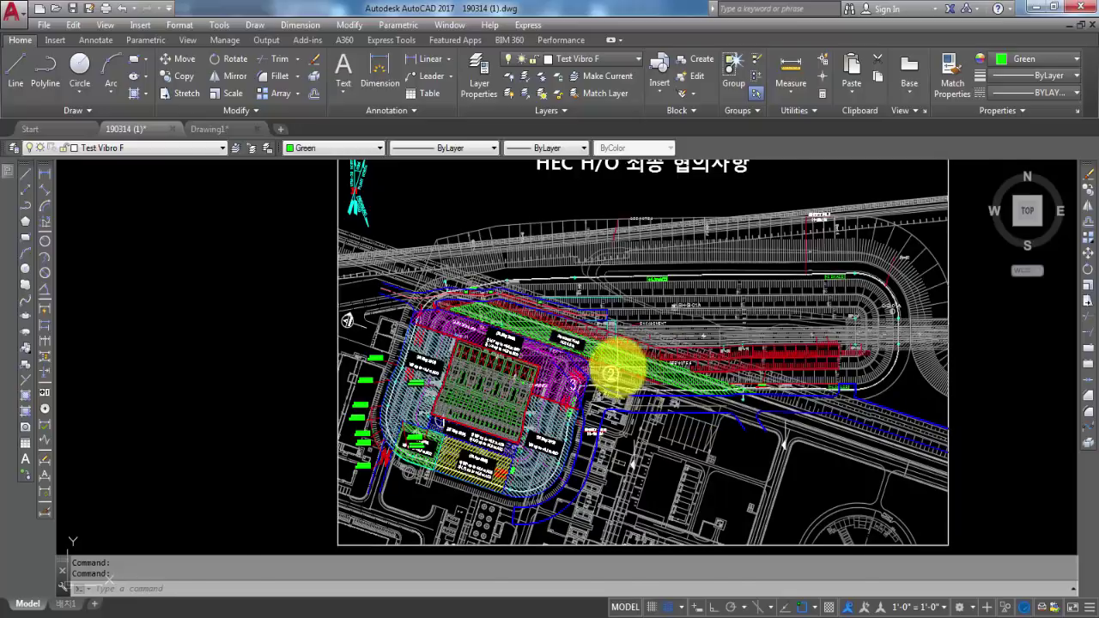
pyautogui.scroll(3, 610, 369)
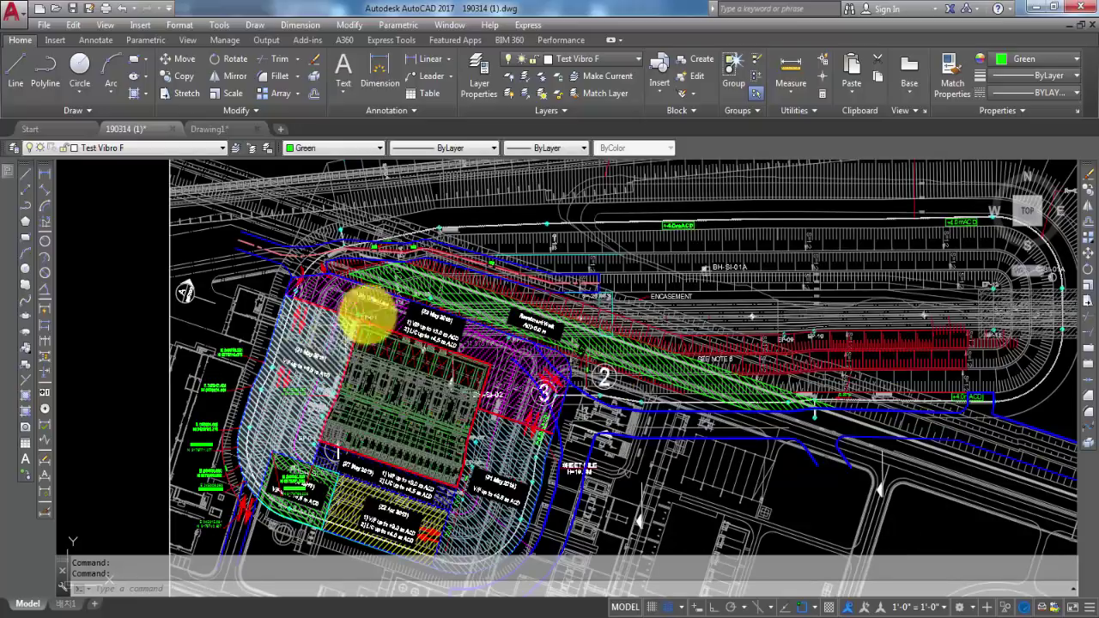
pyautogui.scroll(2, 404, 284)
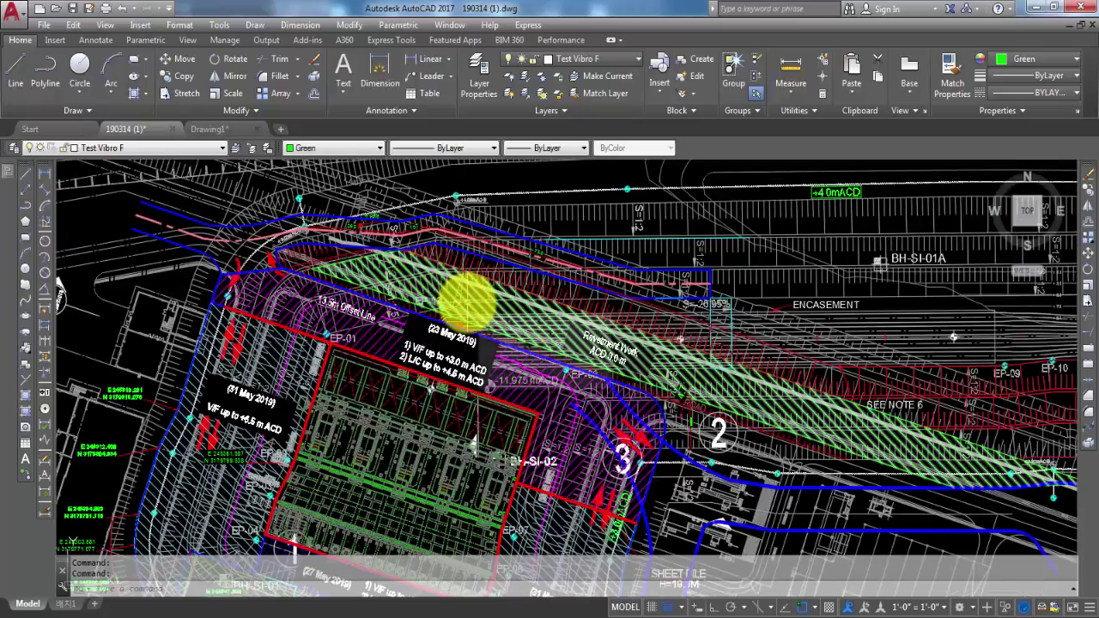
pyautogui.click(467, 302)
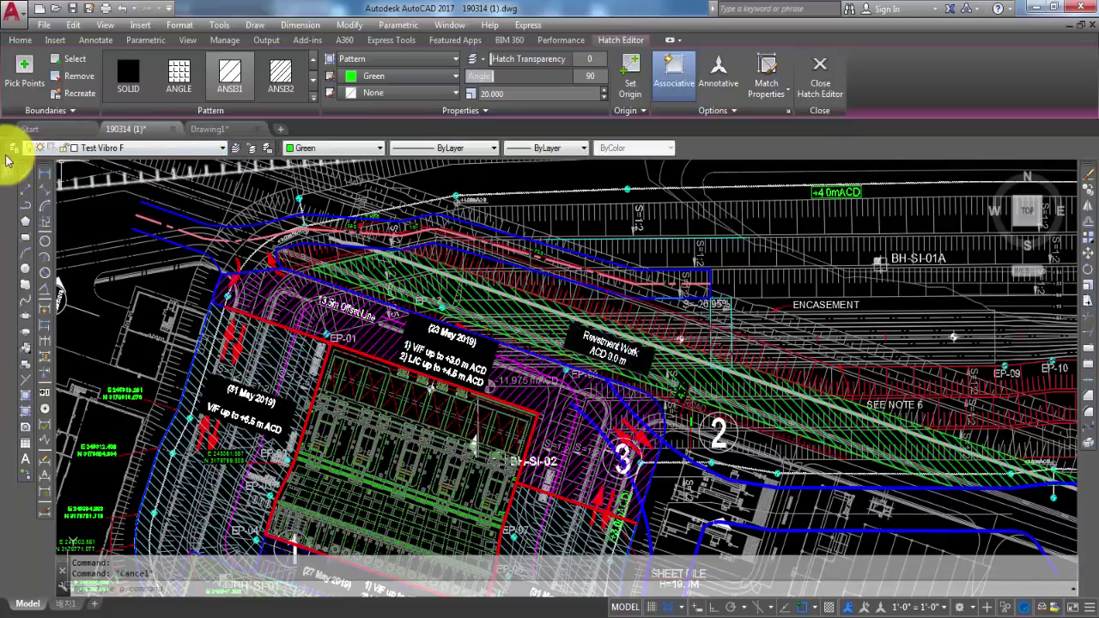
pyautogui.press('Escape')
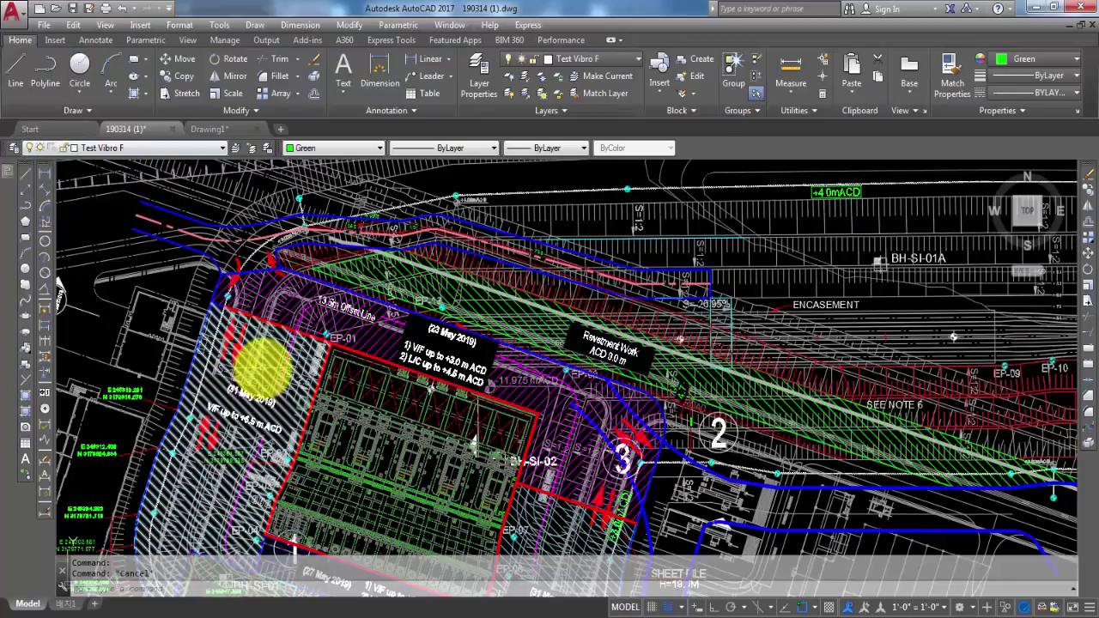
# Check the layer of the hatch behind the (31 May 2019) label, and deselect it.
pyautogui.scroll(2, 260, 365)
pyautogui.click(269, 357)
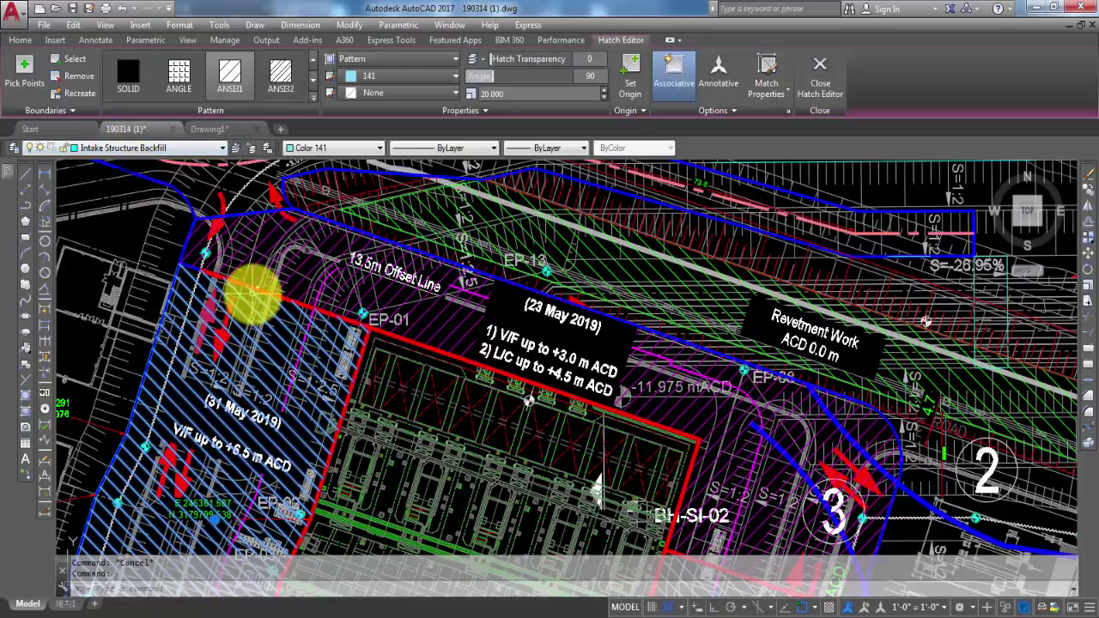
pyautogui.press('Escape')
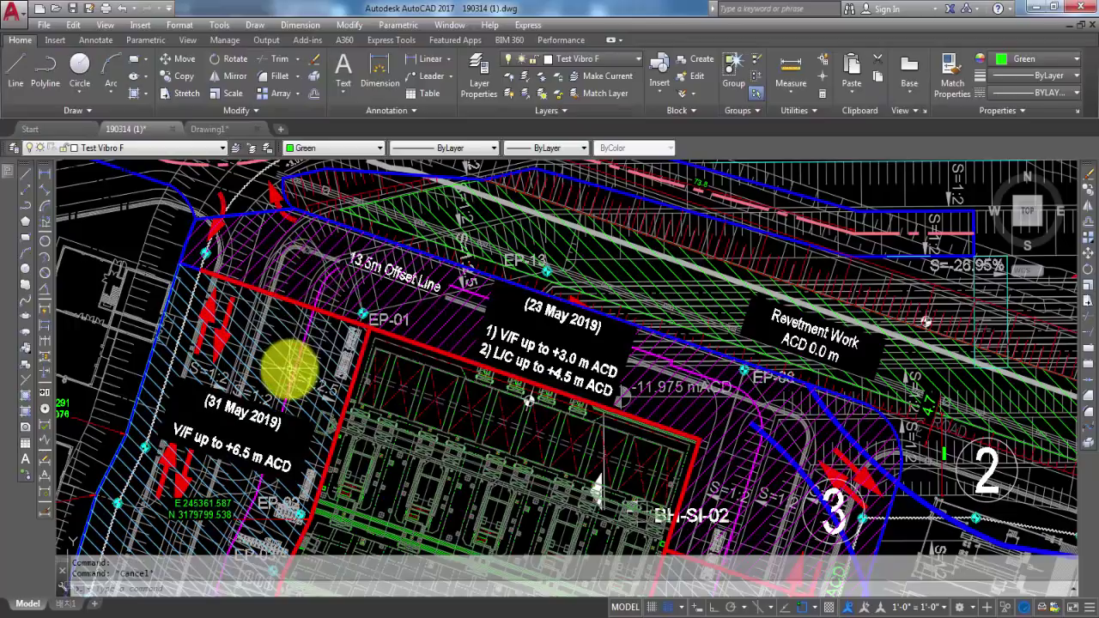
pyautogui.moveTo(274, 344)
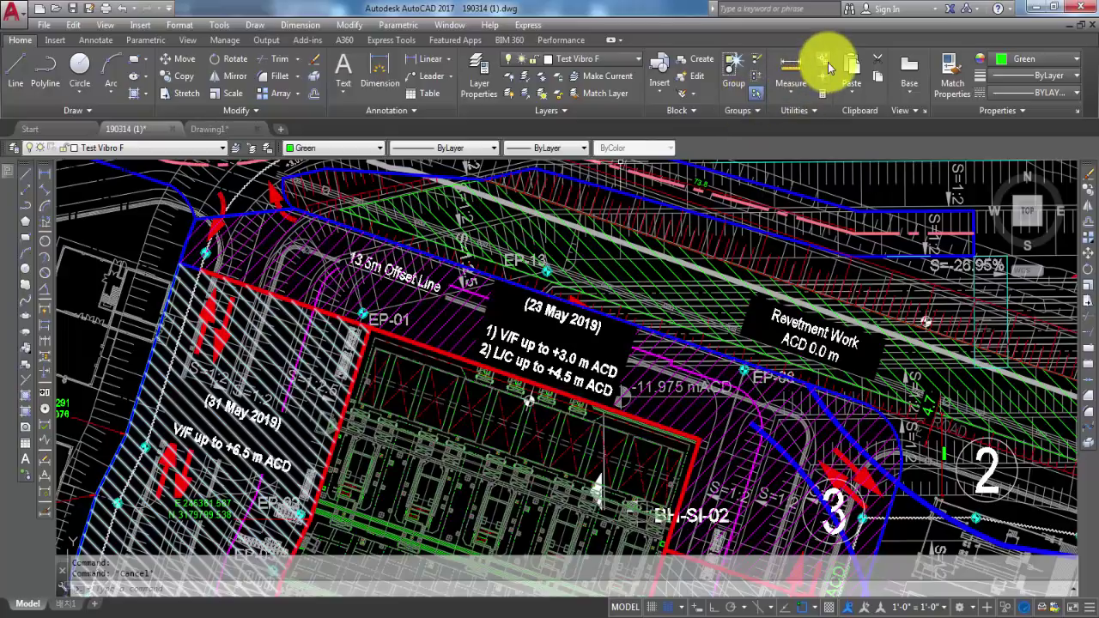
pyautogui.click(828, 62)
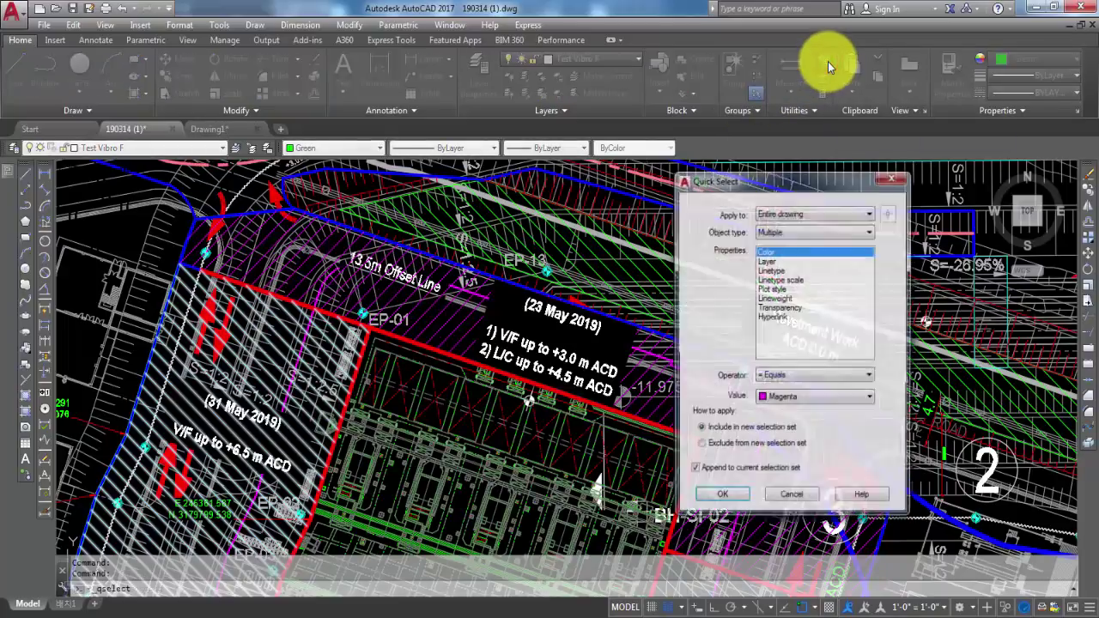
pyautogui.click(788, 231)
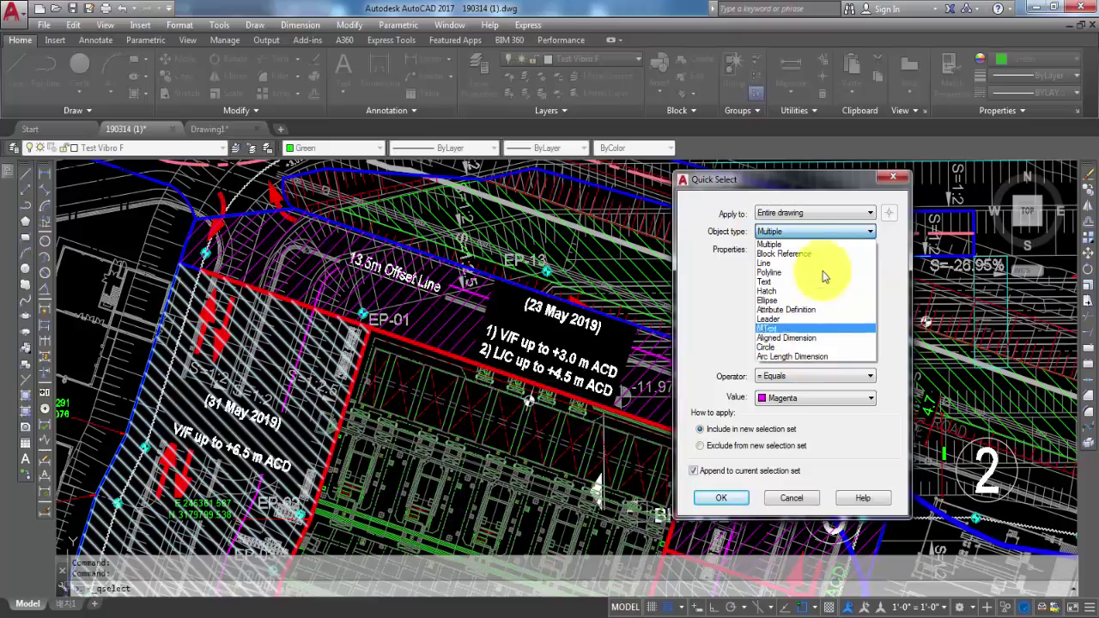
pyautogui.click(820, 231)
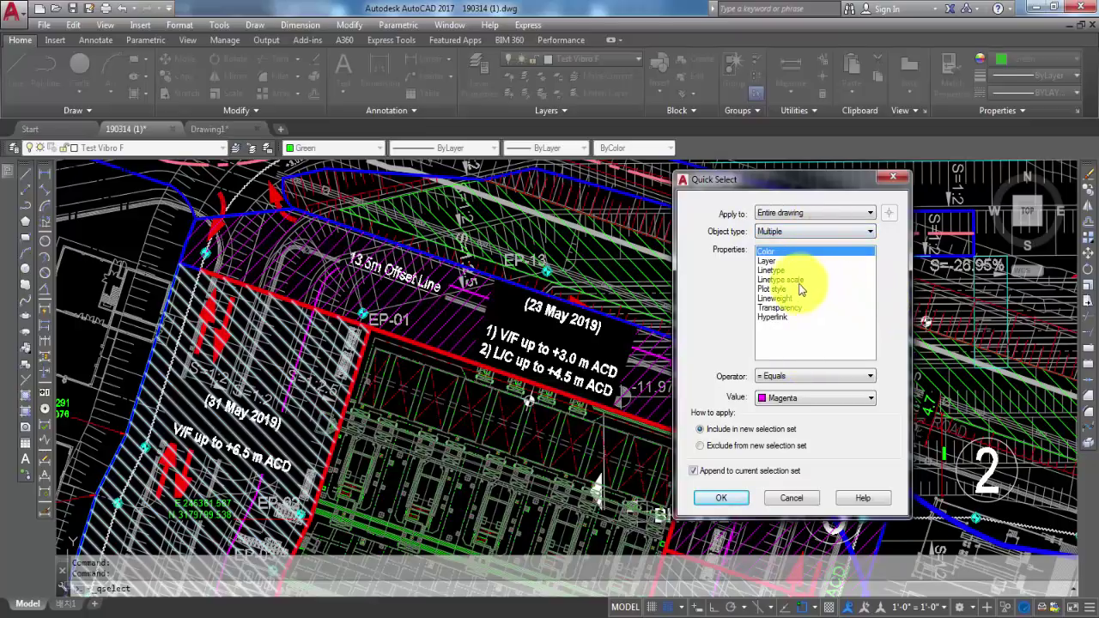
pyautogui.click(771, 261)
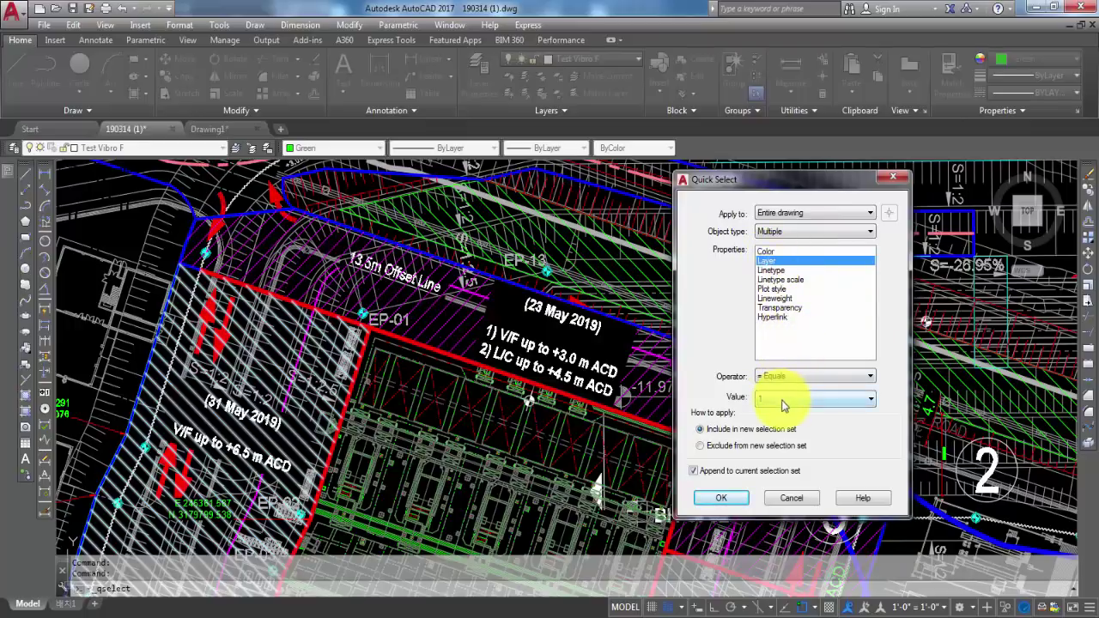
pyautogui.click(831, 400)
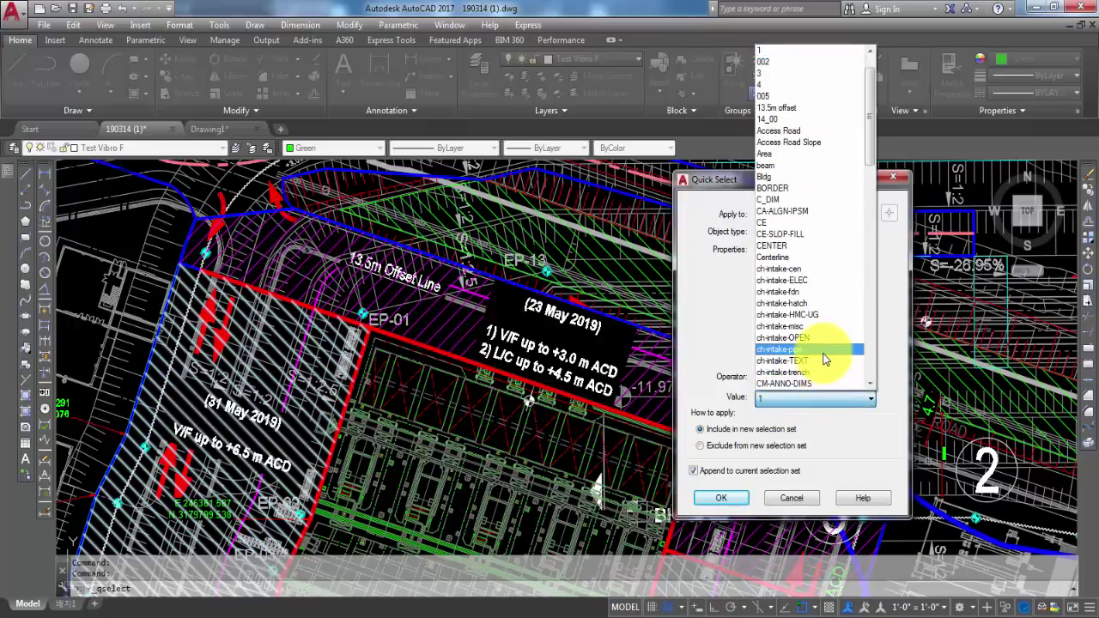
pyautogui.scroll(-7, 824, 359)
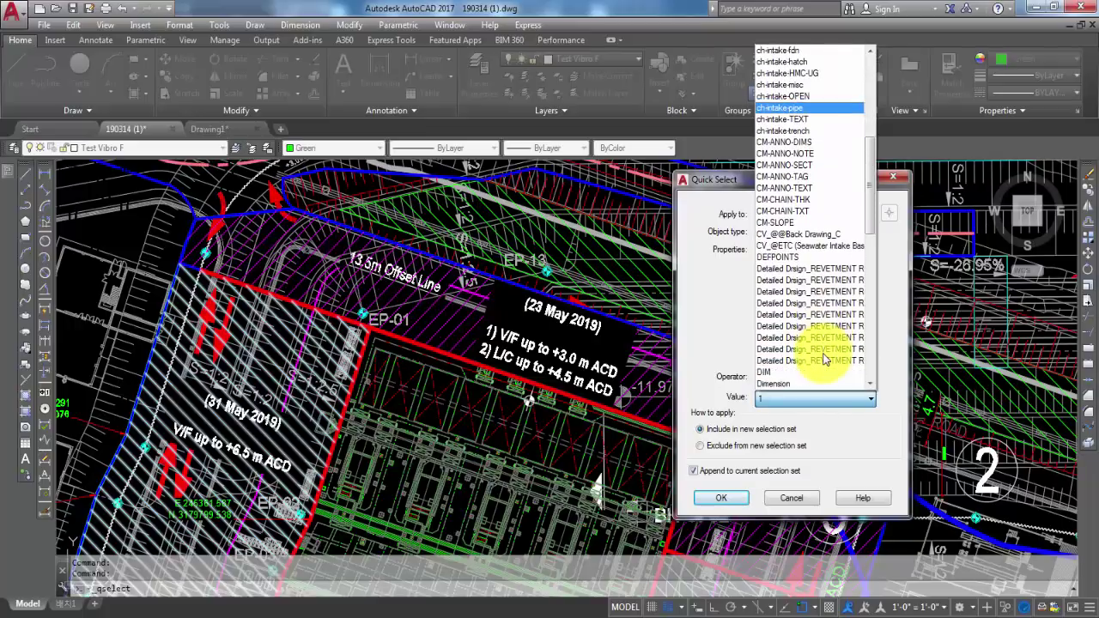
pyautogui.scroll(-10, 824, 359)
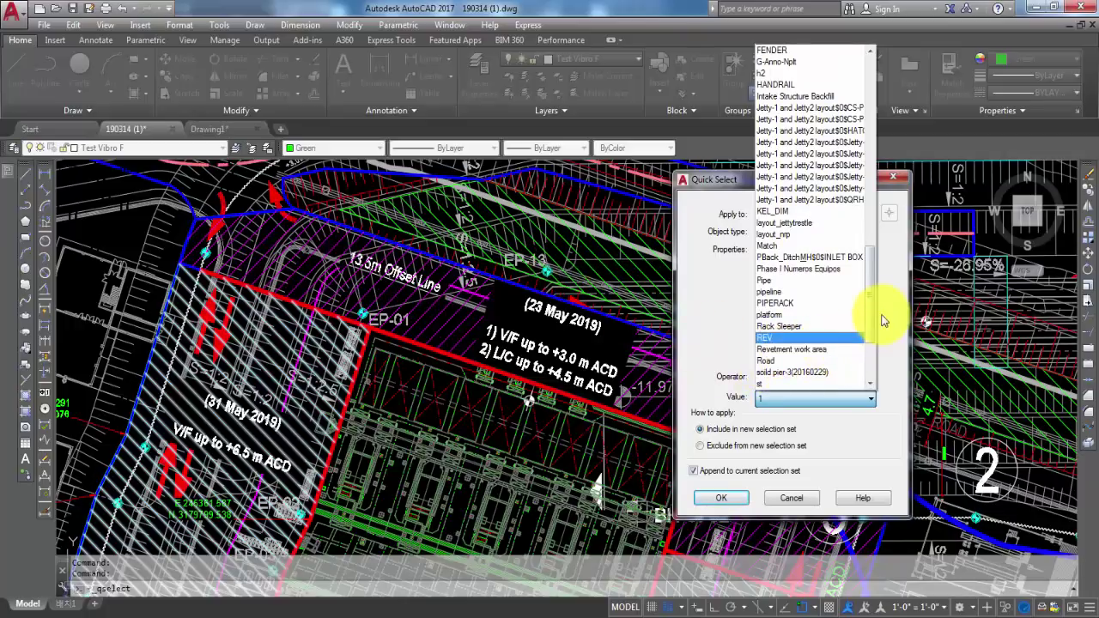
pyautogui.moveTo(873, 319)
pyautogui.mouseDown()
pyautogui.moveTo(873, 365)
pyautogui.moveTo(868, 144)
pyautogui.mouseUp()
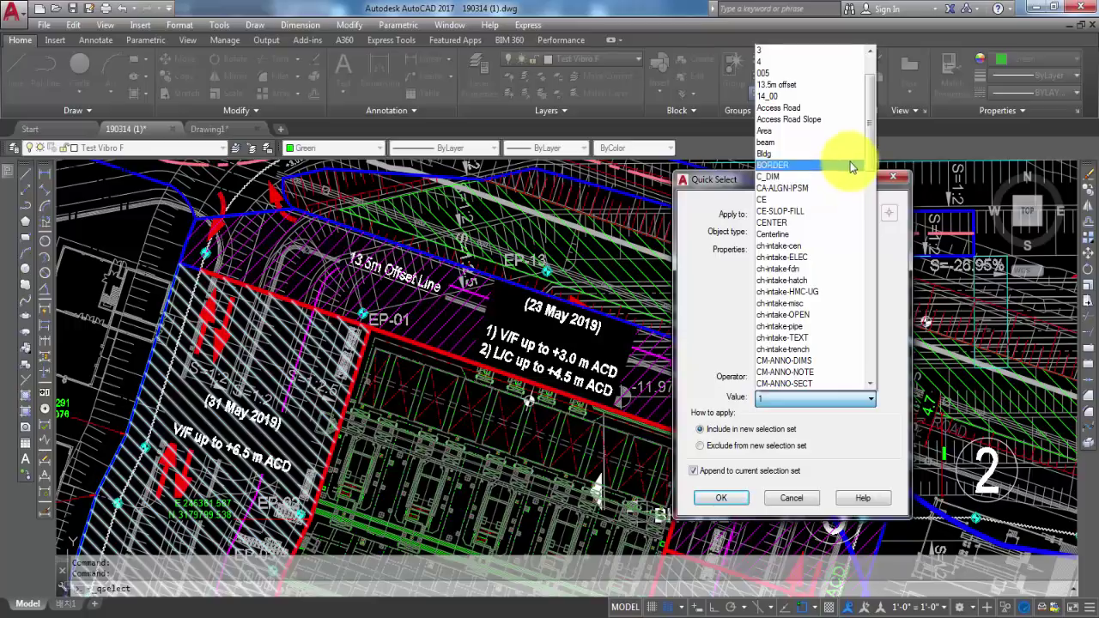
pyautogui.moveTo(870, 131); pyautogui.dragTo(900, 407)
pyautogui.click(661, 361)
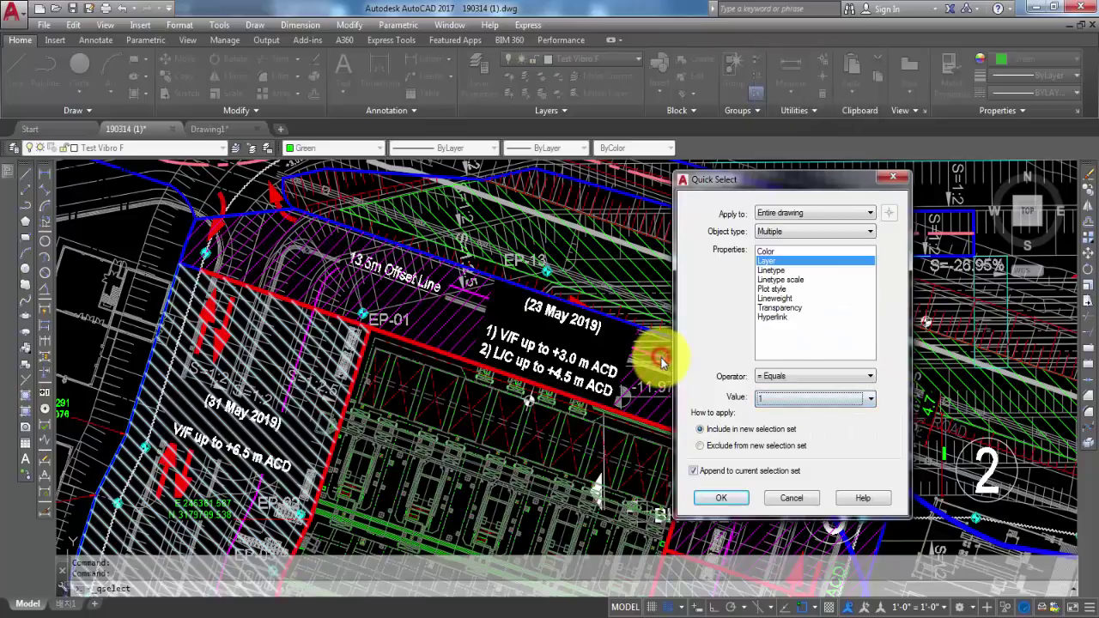
pyautogui.click(785, 496)
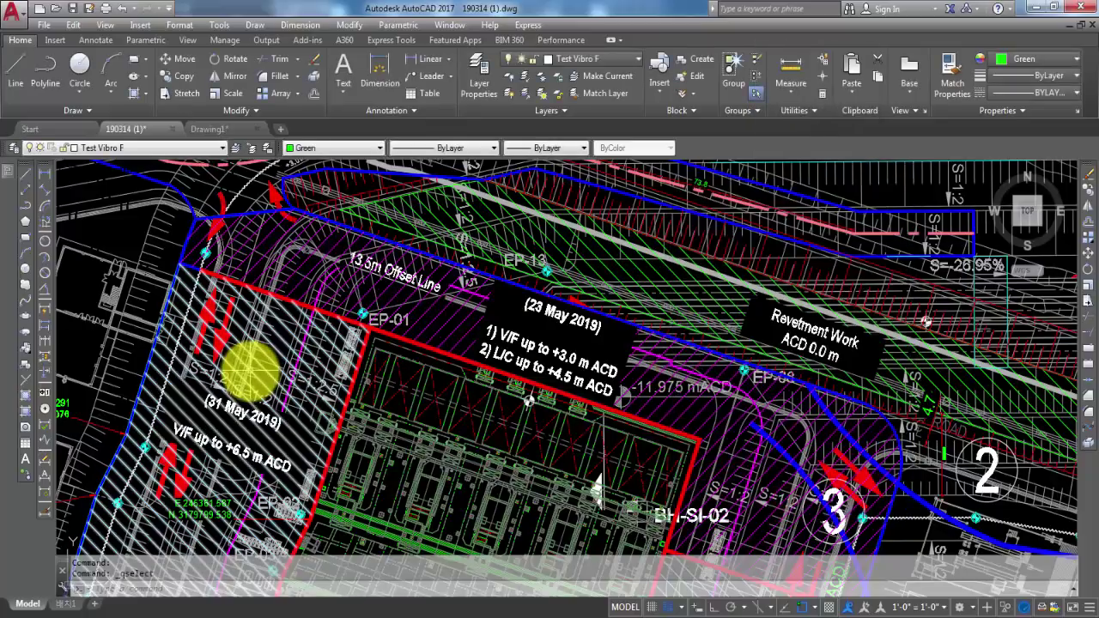
# Recheck the layer of the (31 May 2019) hatch and quick-select everything in the entire drawing whose Layer equals Intake Structure Backfill.
pyautogui.click(258, 397)
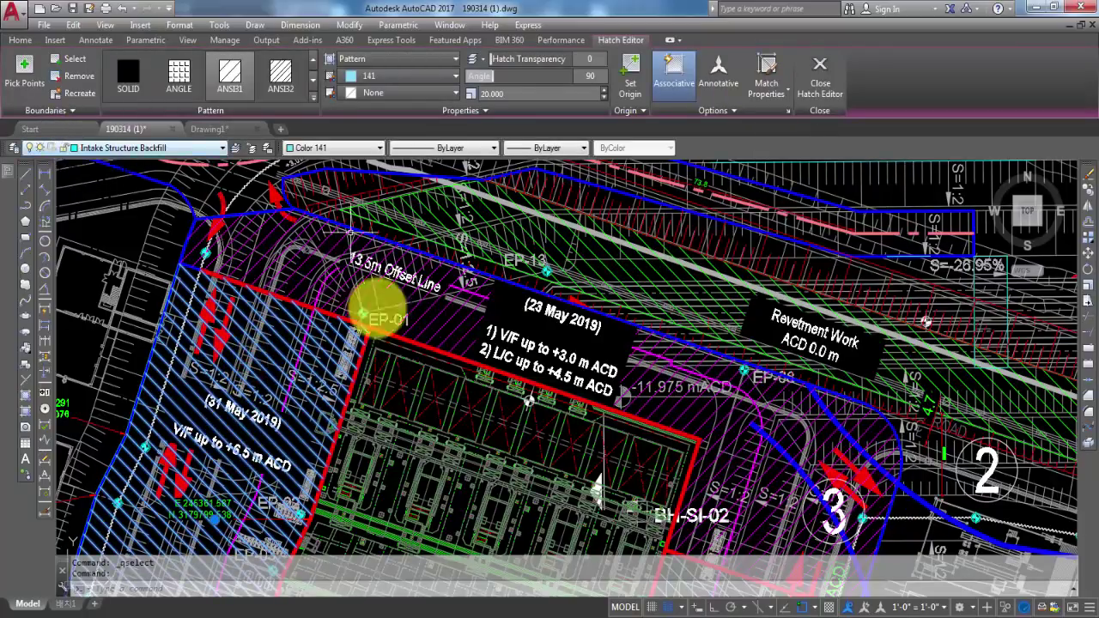
pyautogui.press('Escape')
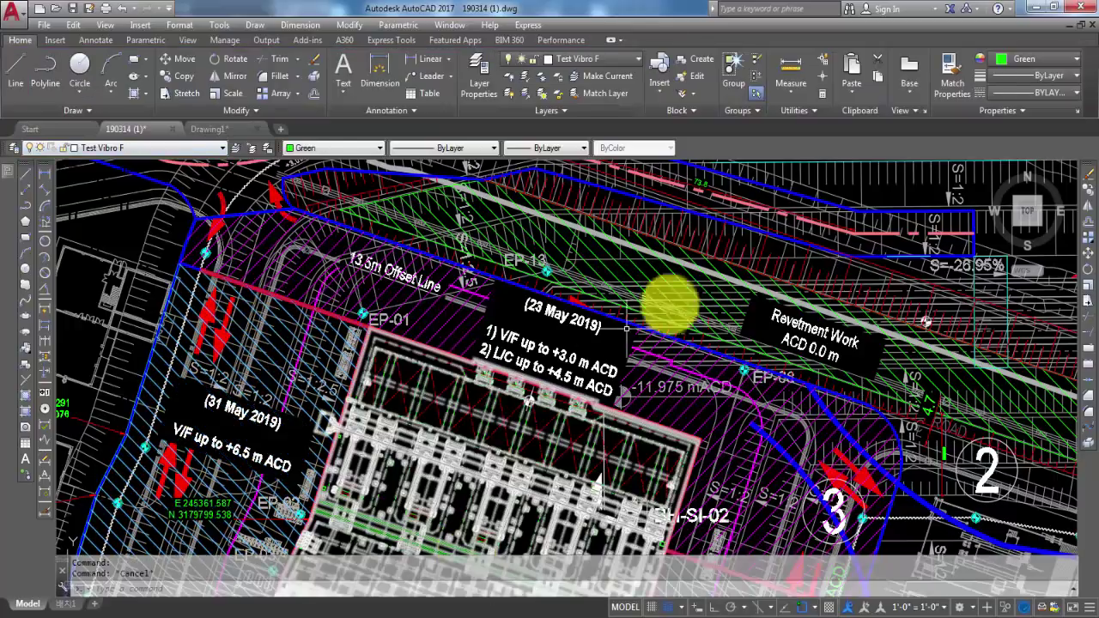
pyautogui.click(824, 60)
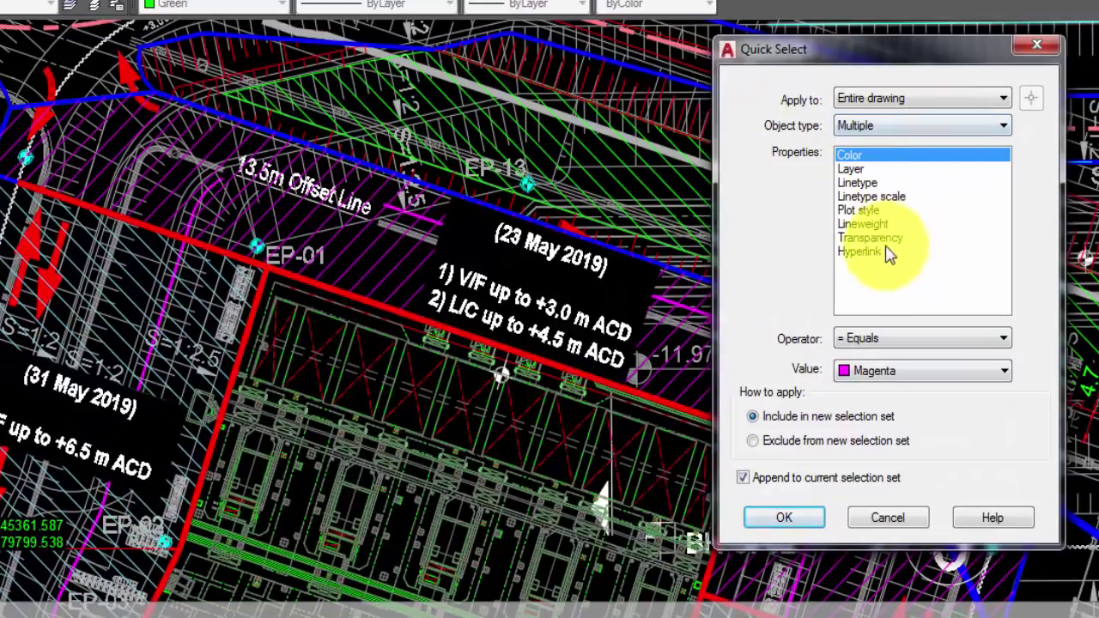
pyautogui.click(860, 167)
pyautogui.click(898, 372)
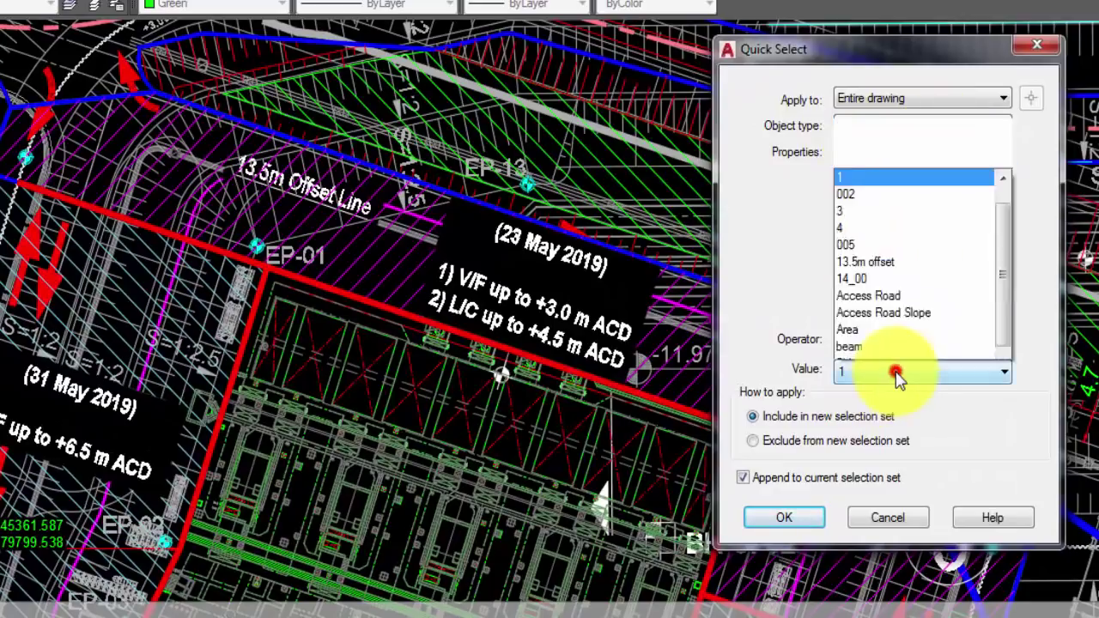
pyautogui.scroll(-1, 898, 248)
pyautogui.press('i')
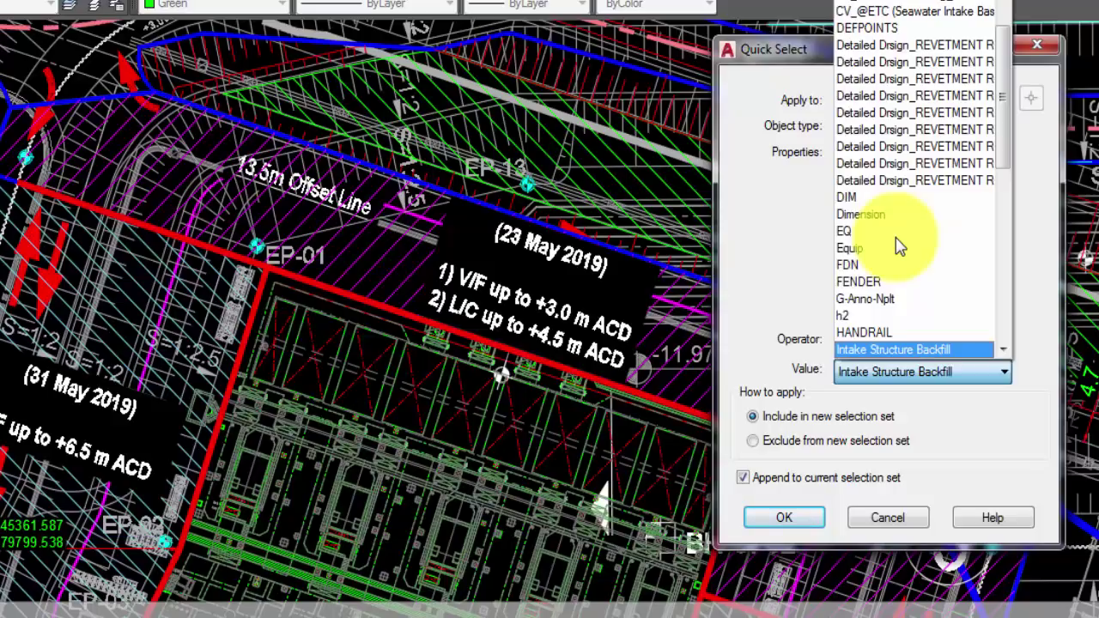
pyautogui.click(913, 350)
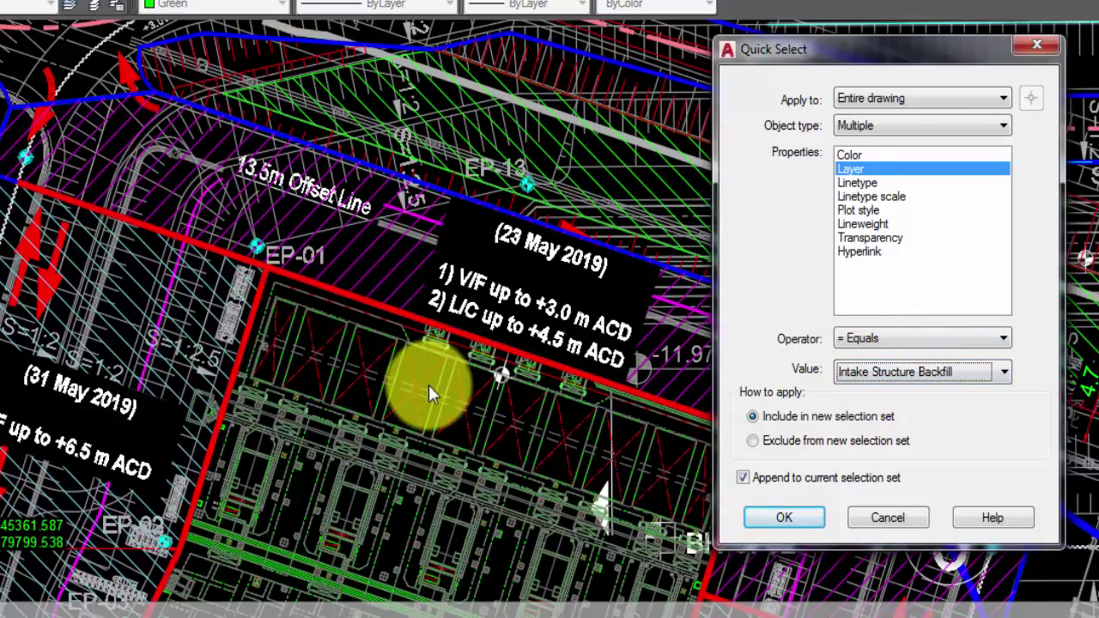
pyautogui.click(784, 517)
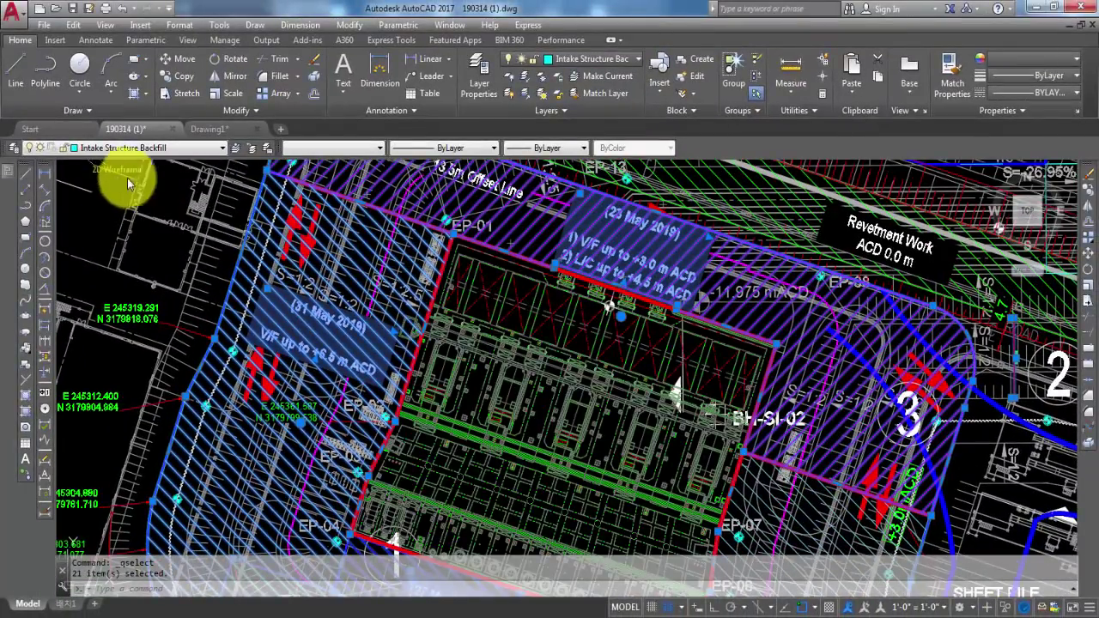
# Clear the selection of the Intake Structure Backfill objects.
pyautogui.click(447, 615)
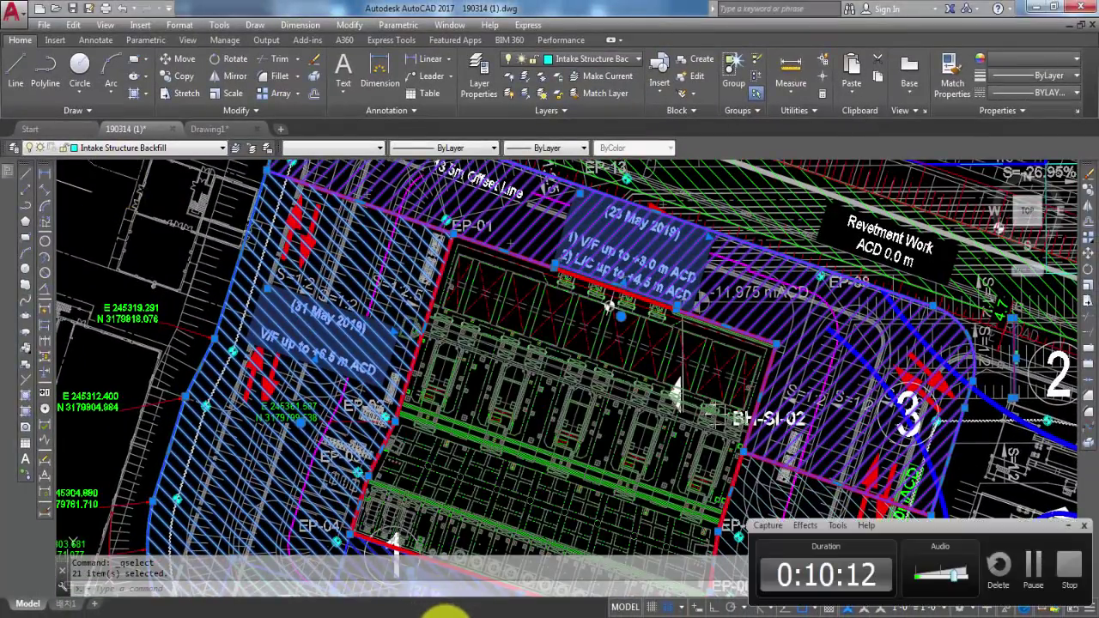
pyautogui.moveTo(434, 408)
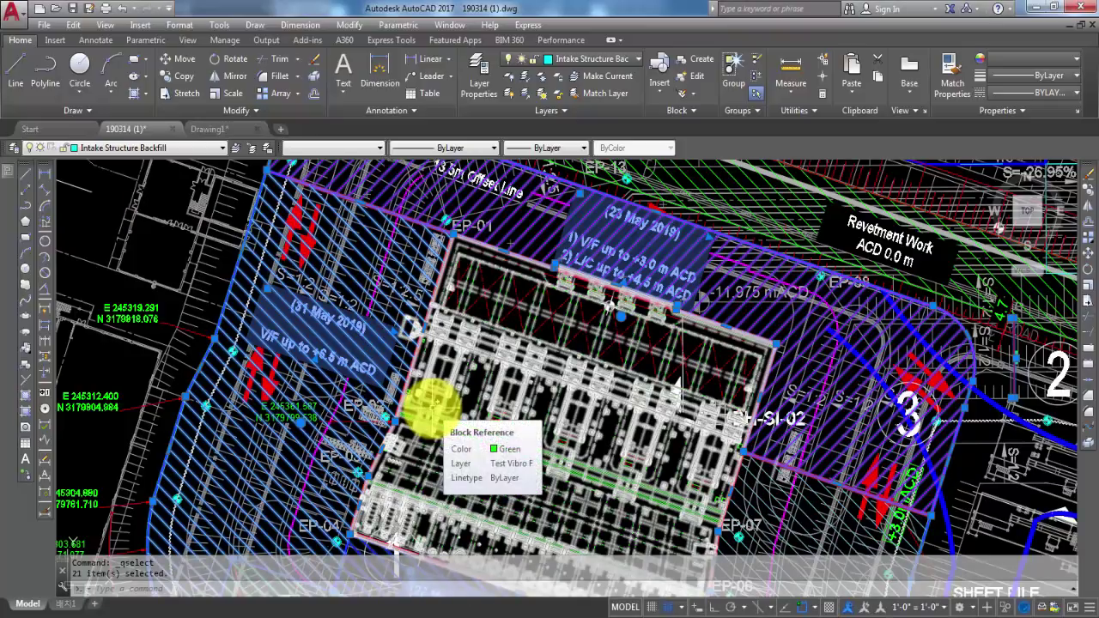
pyautogui.press('Escape')
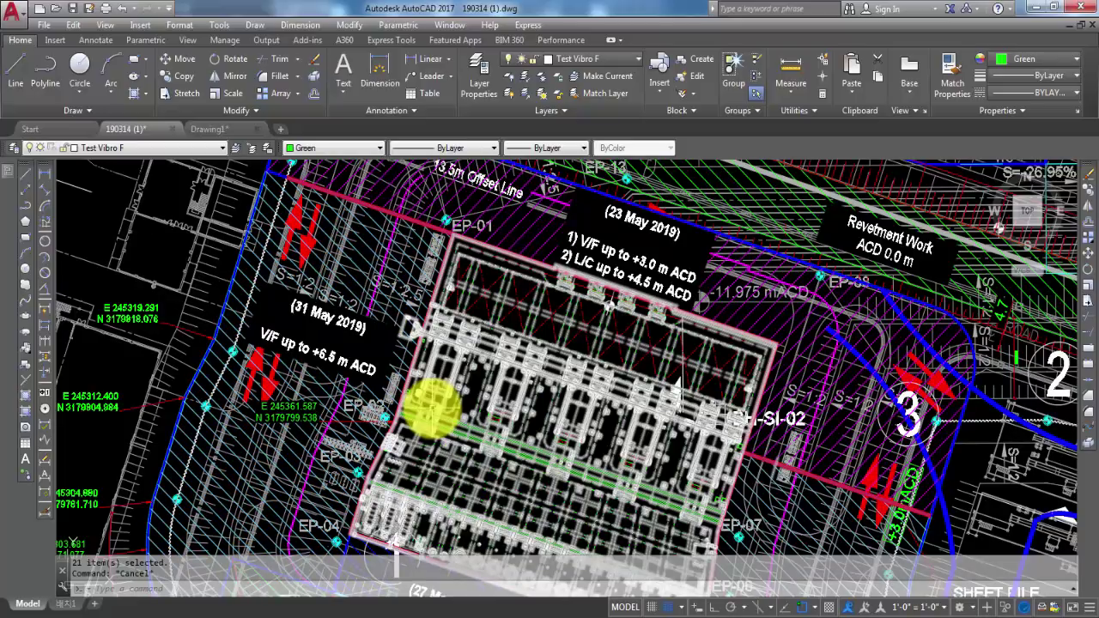
pyautogui.moveTo(471, 269)
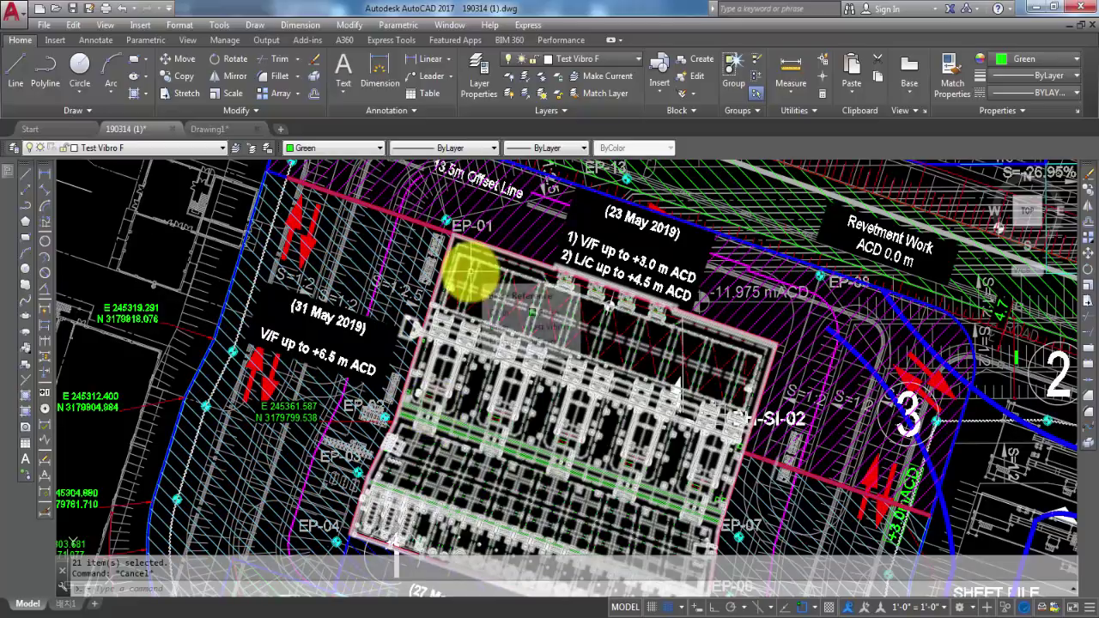